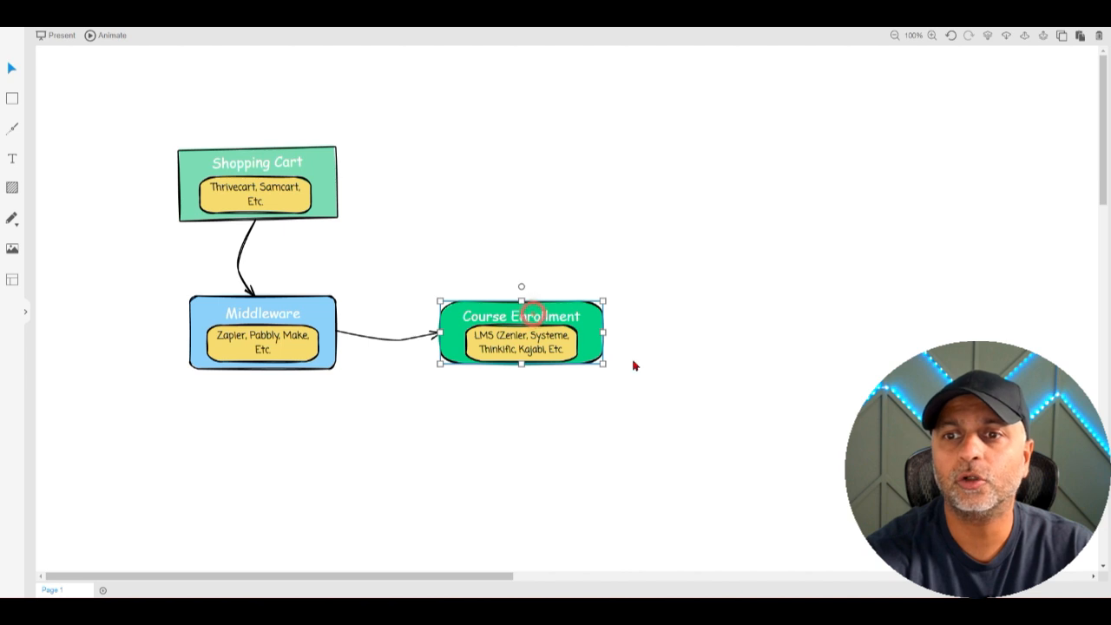
click(633, 365)
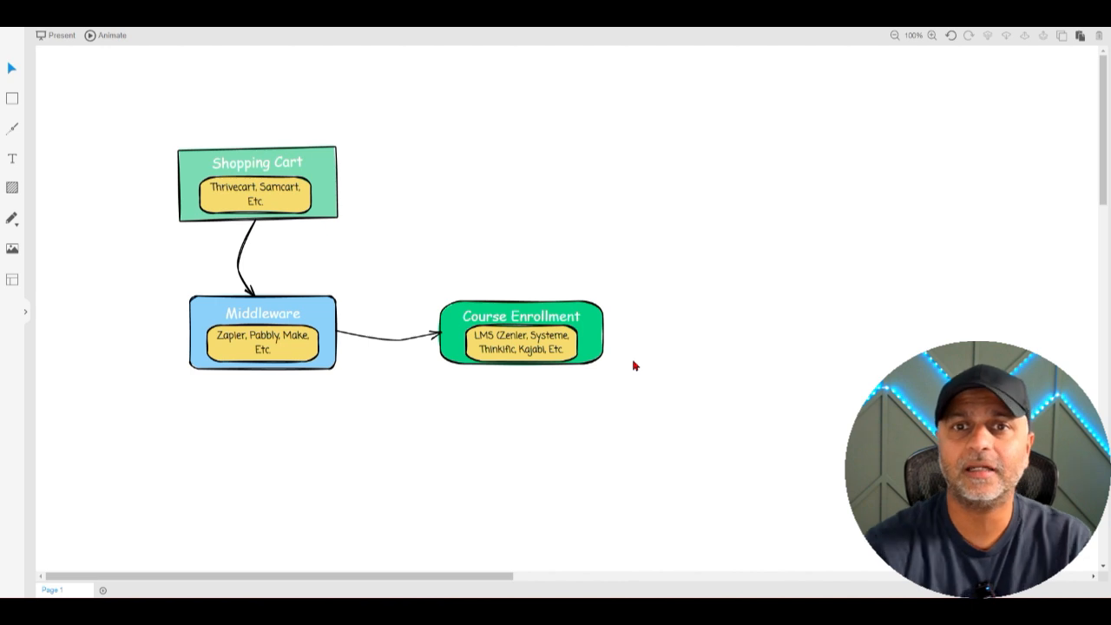
click(316, 179)
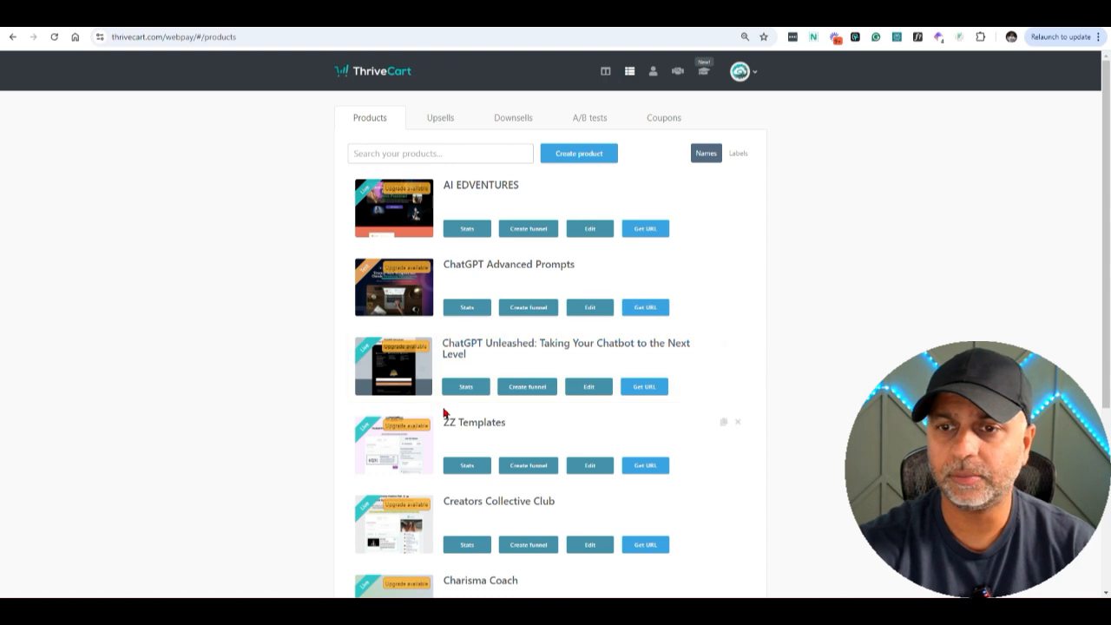
- Open the product "ChatGPT Unleashed: Taking Your Chatbot to the Next Level" for editing in ThriveCart
click(581, 395)
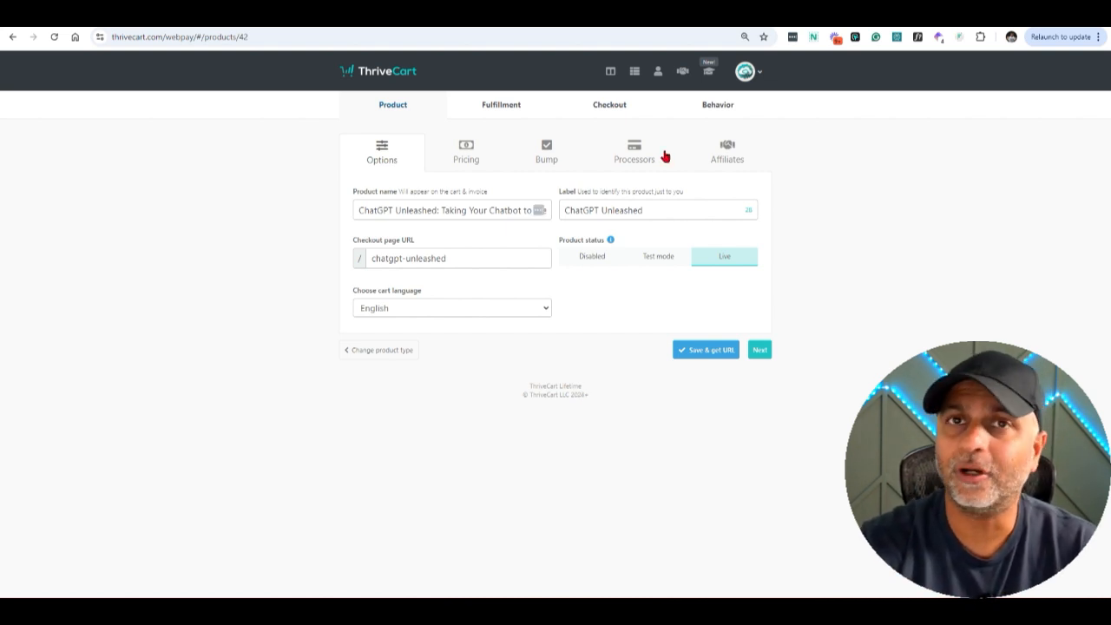
- Open the account's integrations list and examine the available services, including membership platforms, Google Sheets and Zapier
click(749, 73)
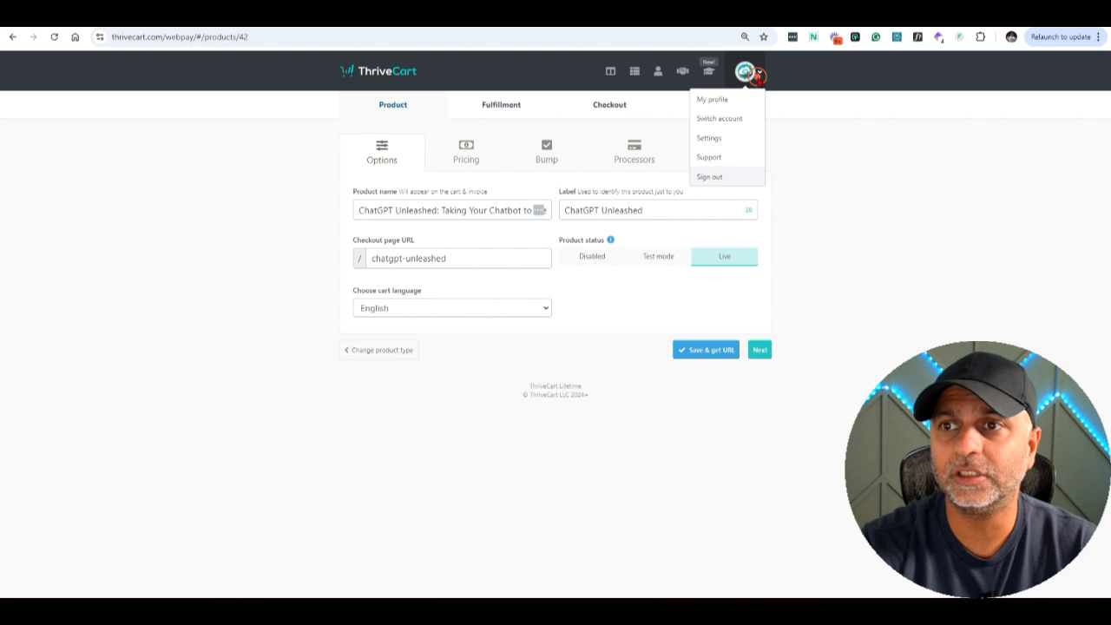
click(708, 137)
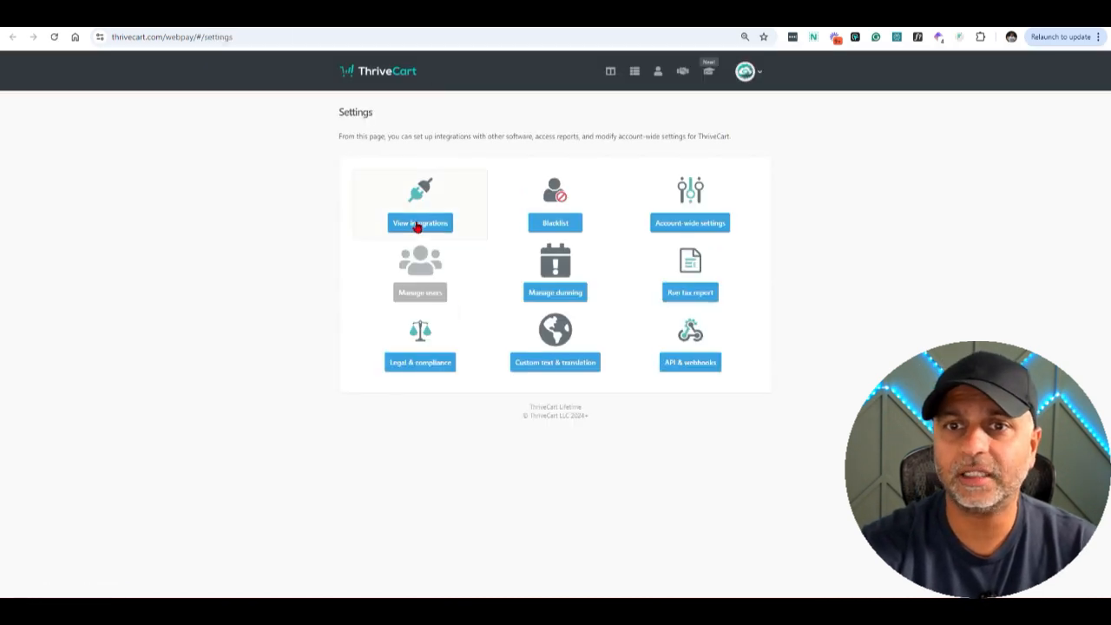
click(414, 223)
scroll(665, 261, down, 15)
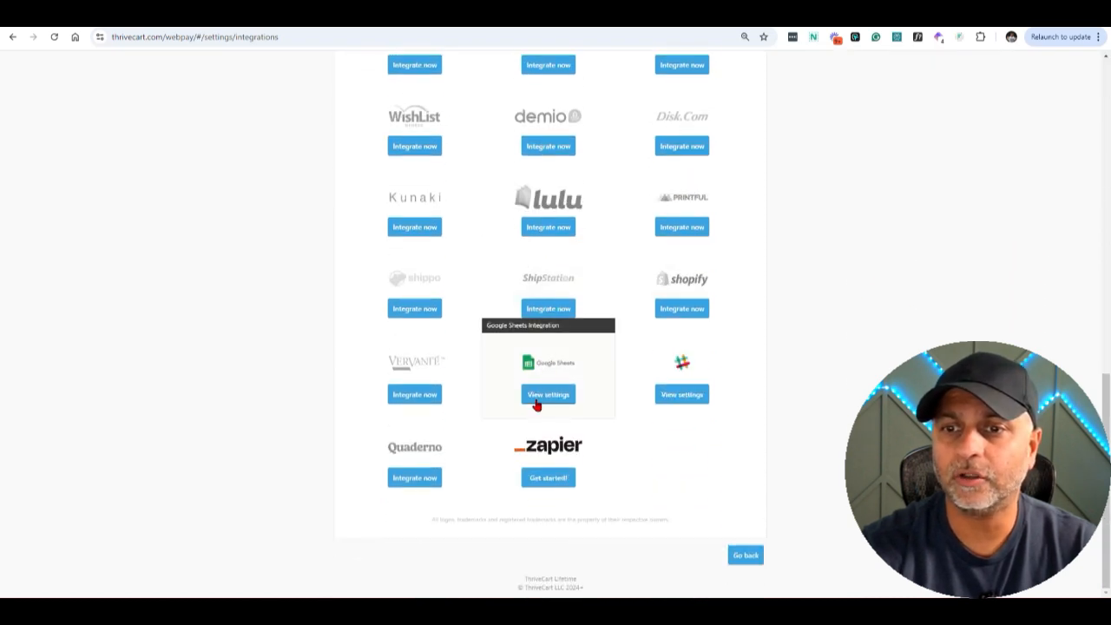
scroll(655, 442, up, 7)
scroll(649, 433, up, 2)
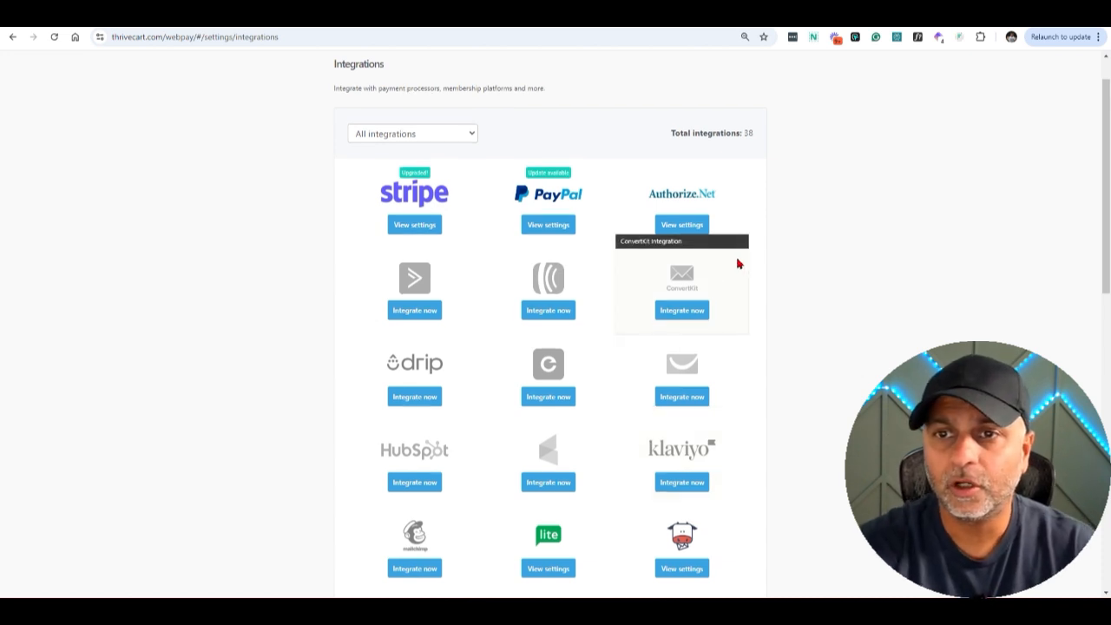
scroll(736, 260, down, 1)
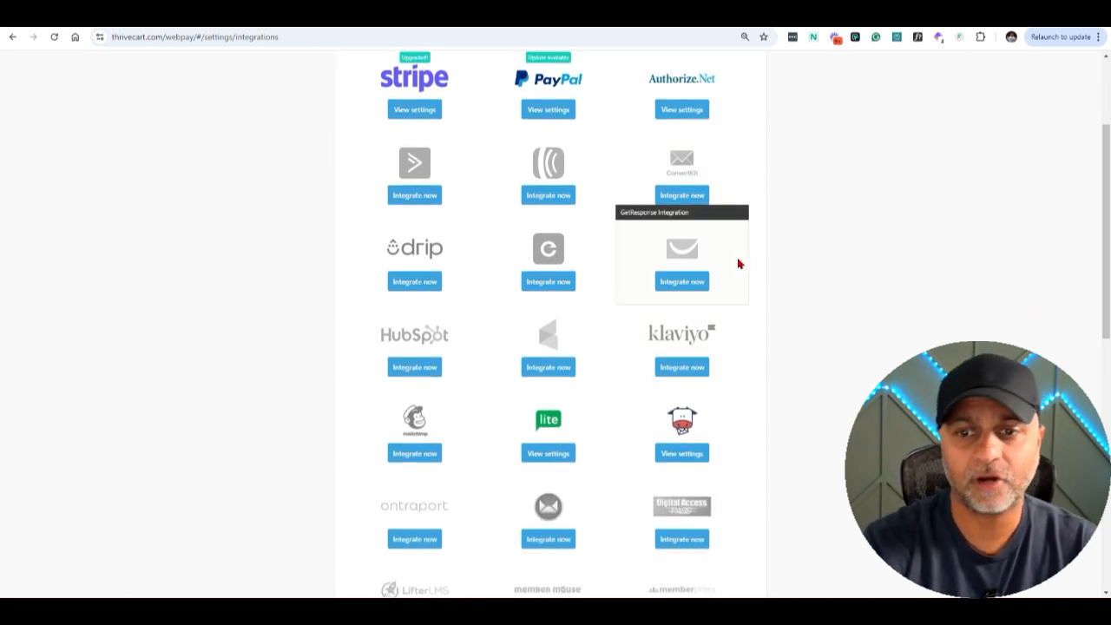
scroll(738, 262, down, 2)
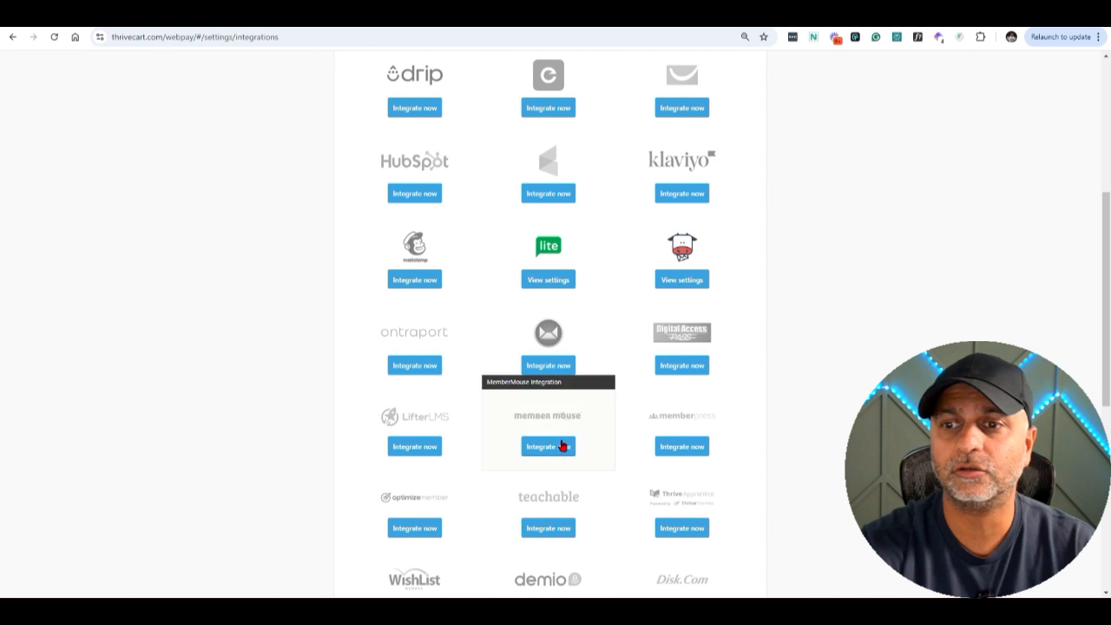
scroll(716, 391, down, 2)
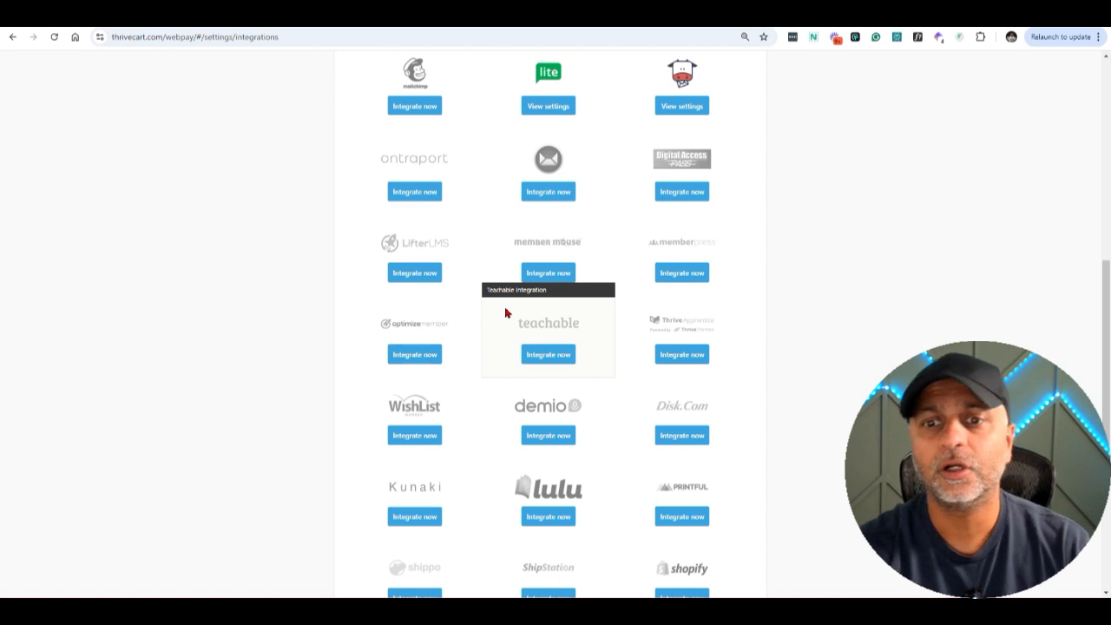
scroll(721, 335, down, 2)
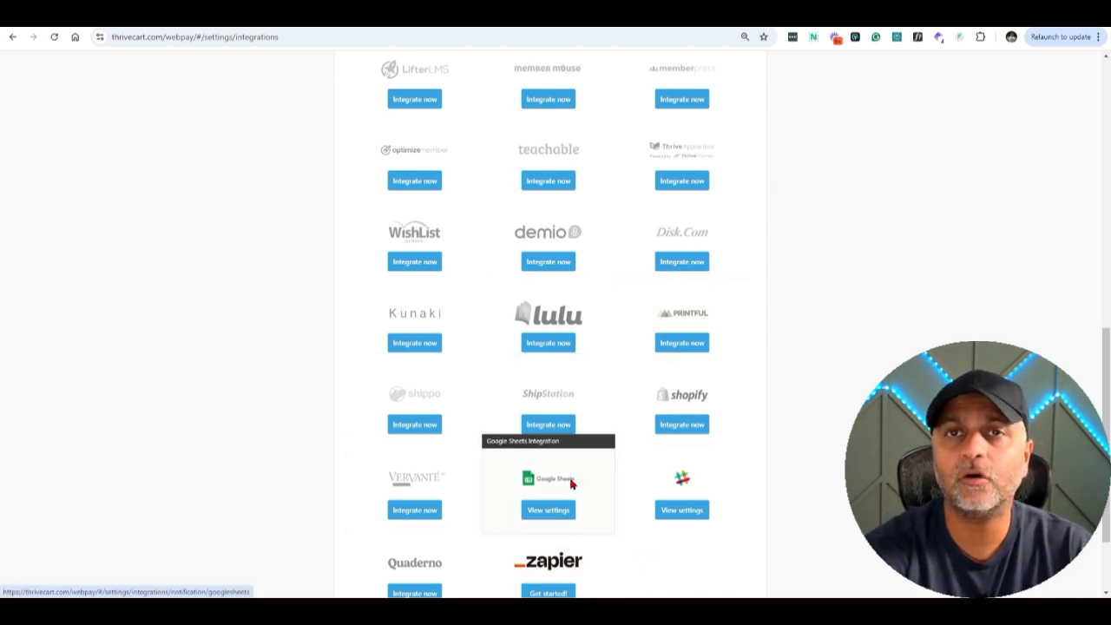
scroll(557, 512, down, 2)
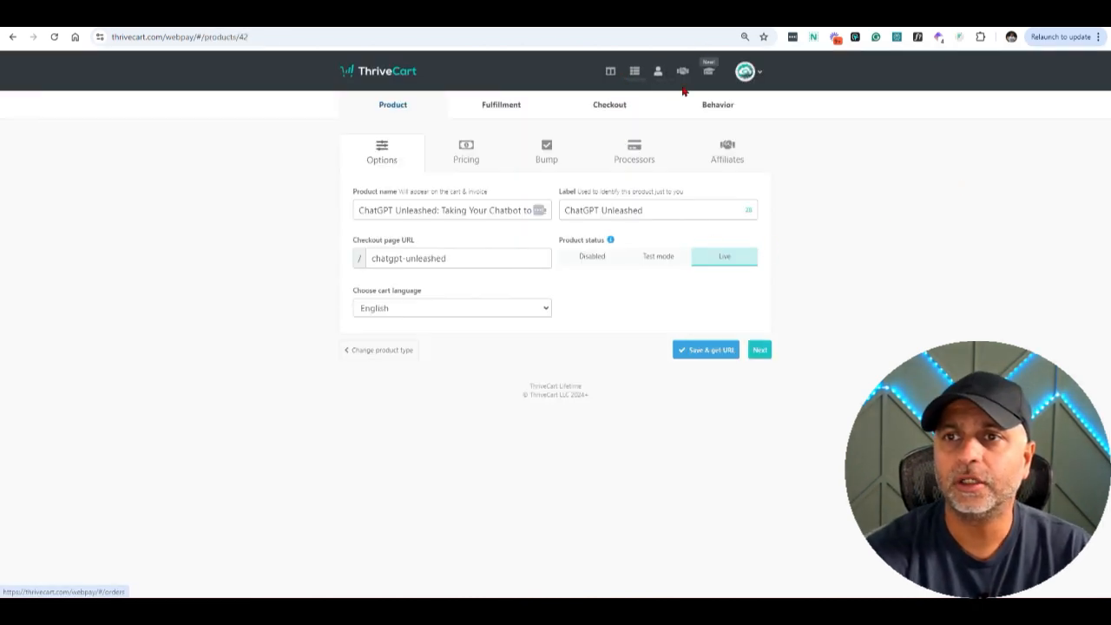
- Add a behavior rule to the ChatGPT Unleashed product that uses Google Sheets when the main product is purchased
click(732, 106)
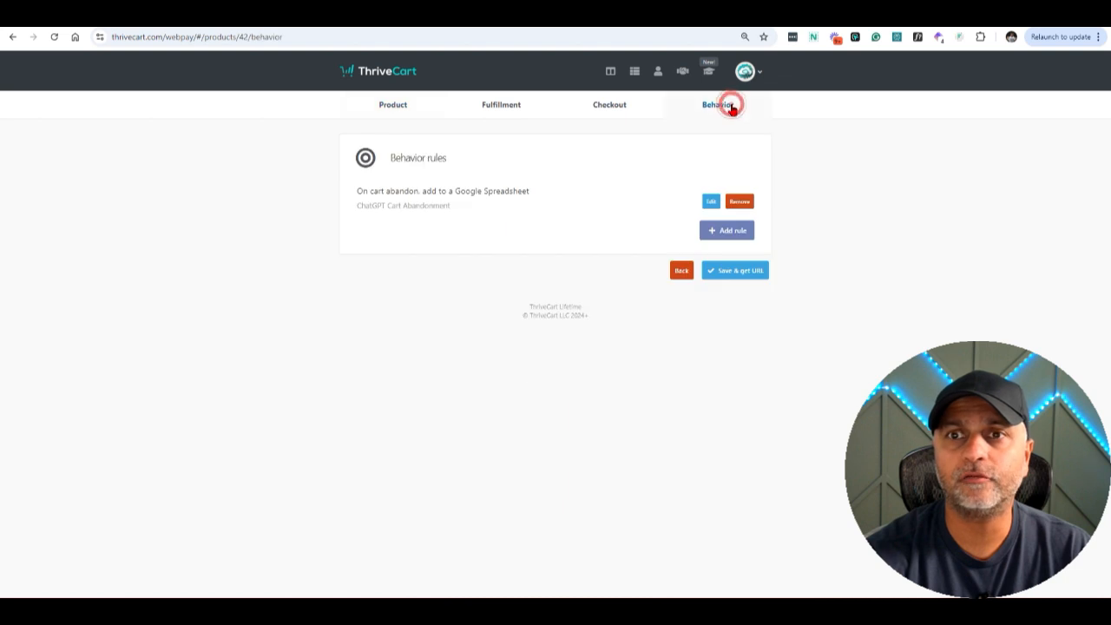
click(730, 236)
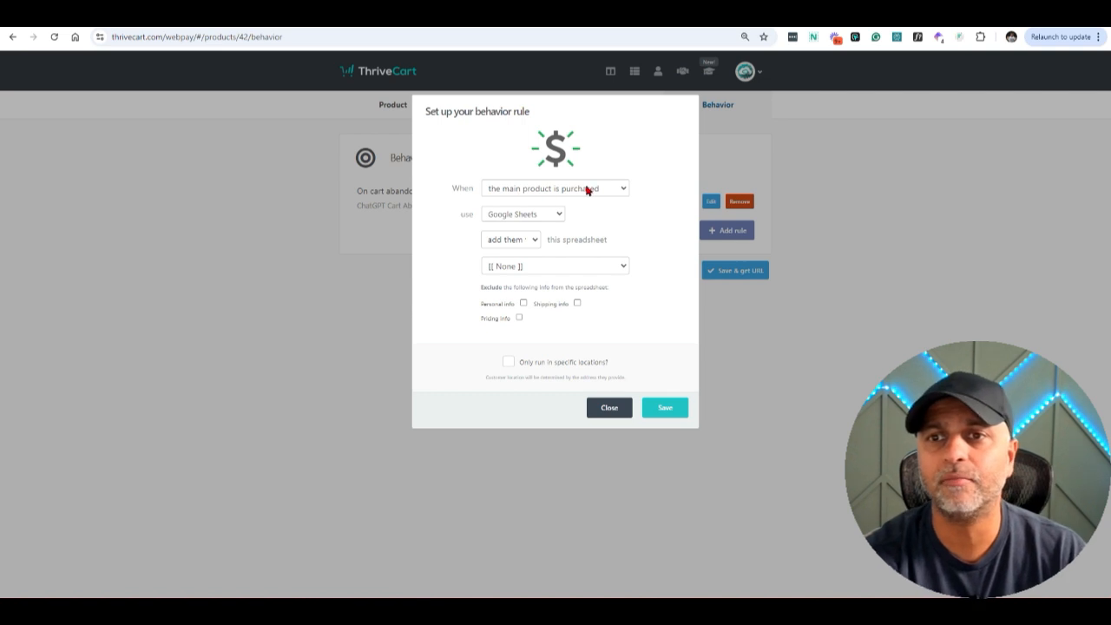
click(529, 215)
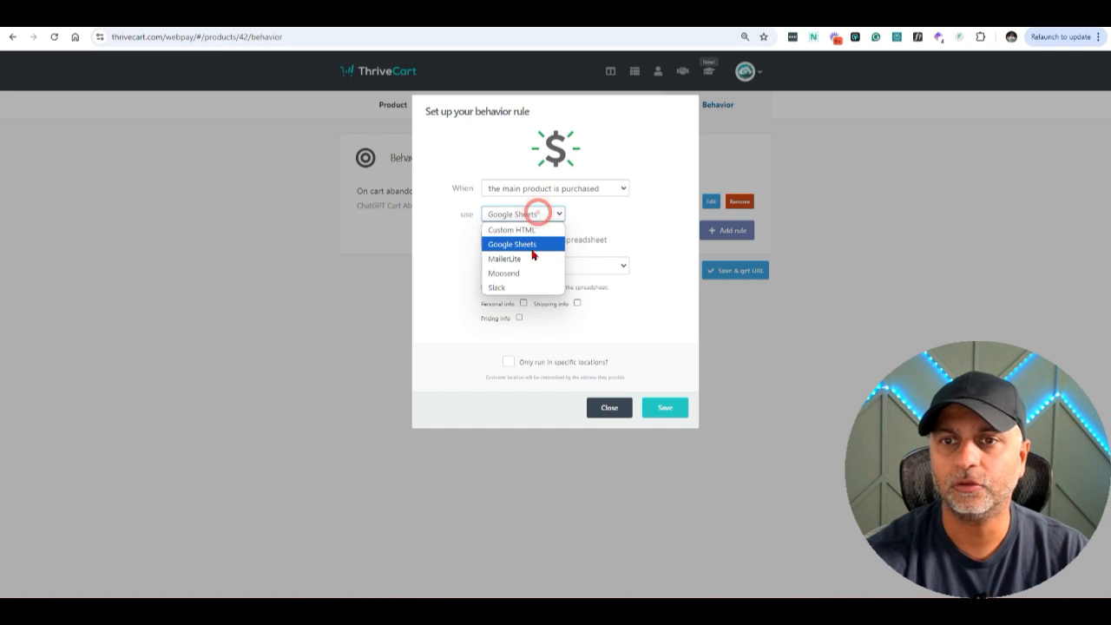
click(531, 246)
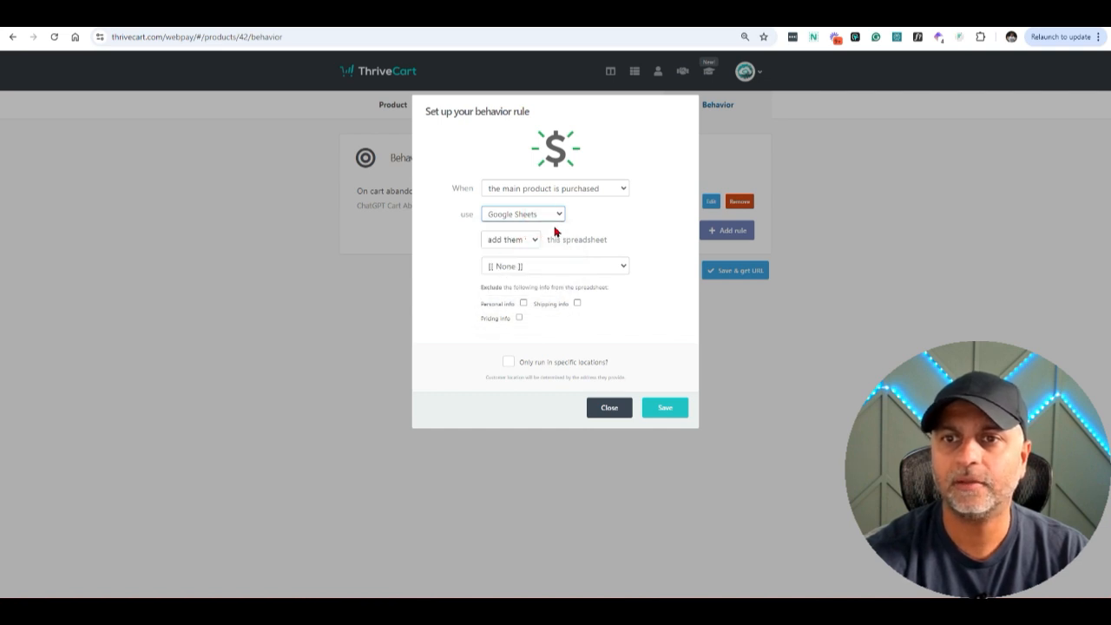
- Create a new spreadsheet named "TC to Zen via Pabbly_v1" as the rule's destination
click(564, 265)
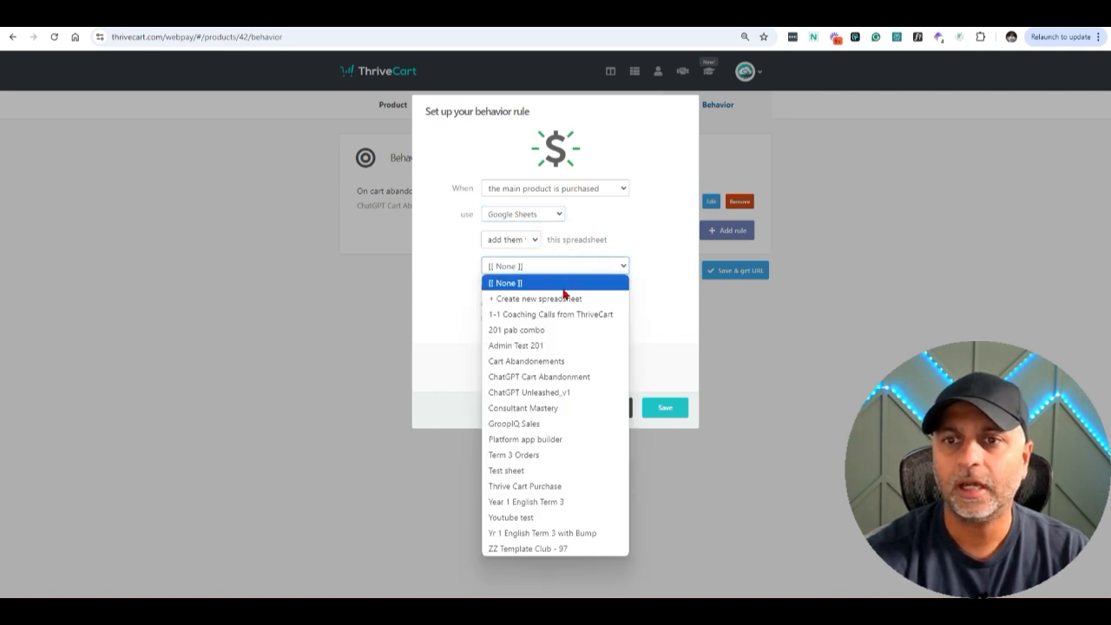
click(544, 301)
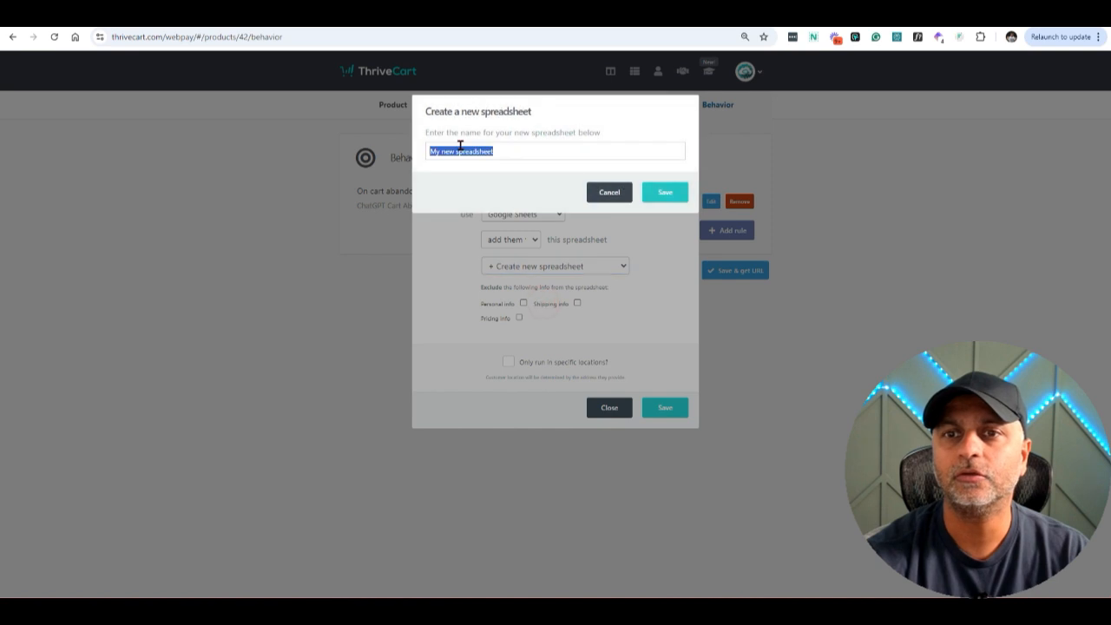
key(ctrl+v)
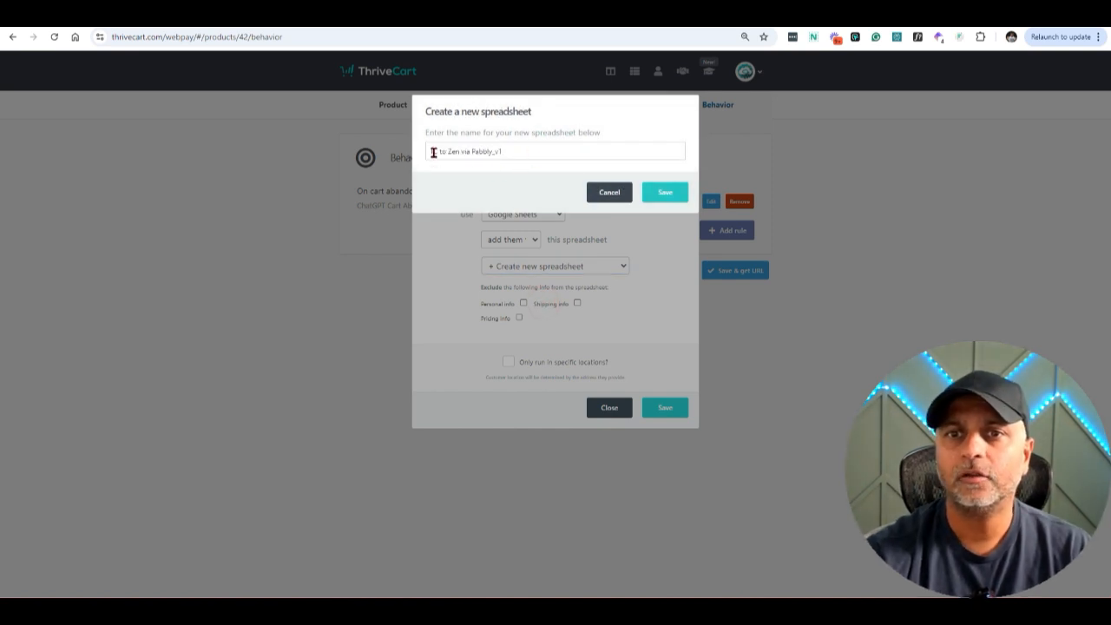
drag(432, 153, 459, 153)
click(473, 152)
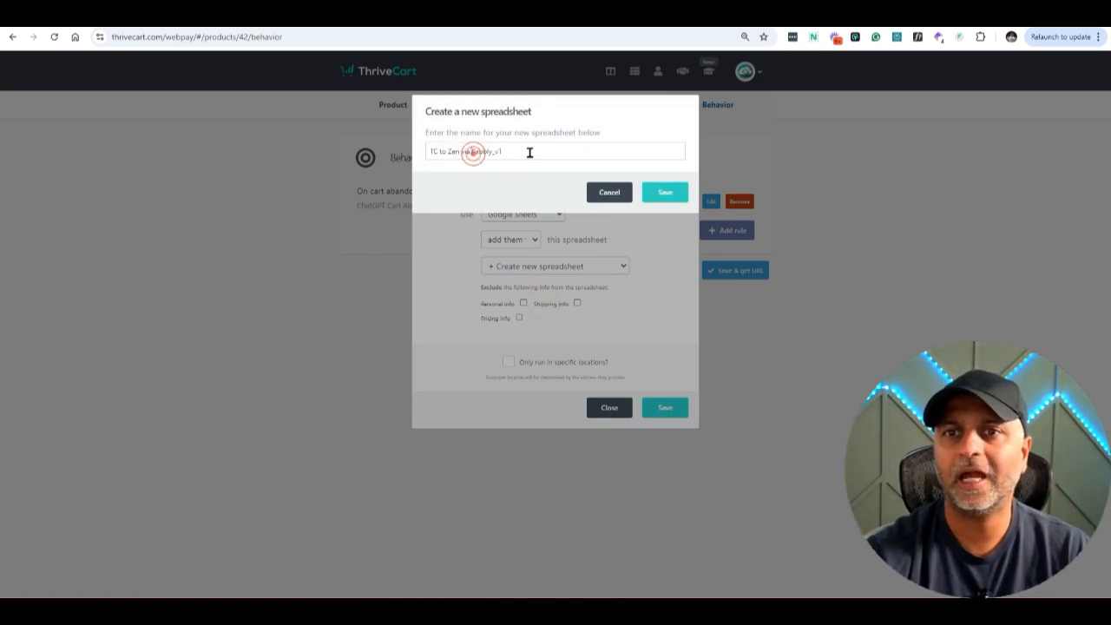
click(664, 192)
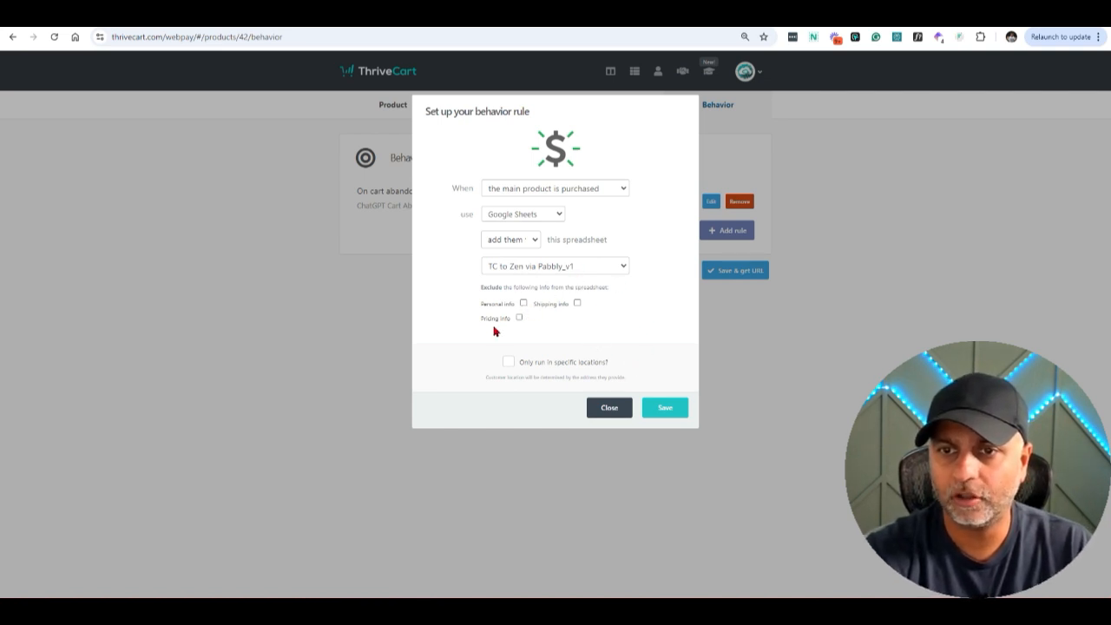
- Save the purchase rule and the product, and dismiss the Tables suggestions in the new spreadsheet in Google Sheets
click(655, 414)
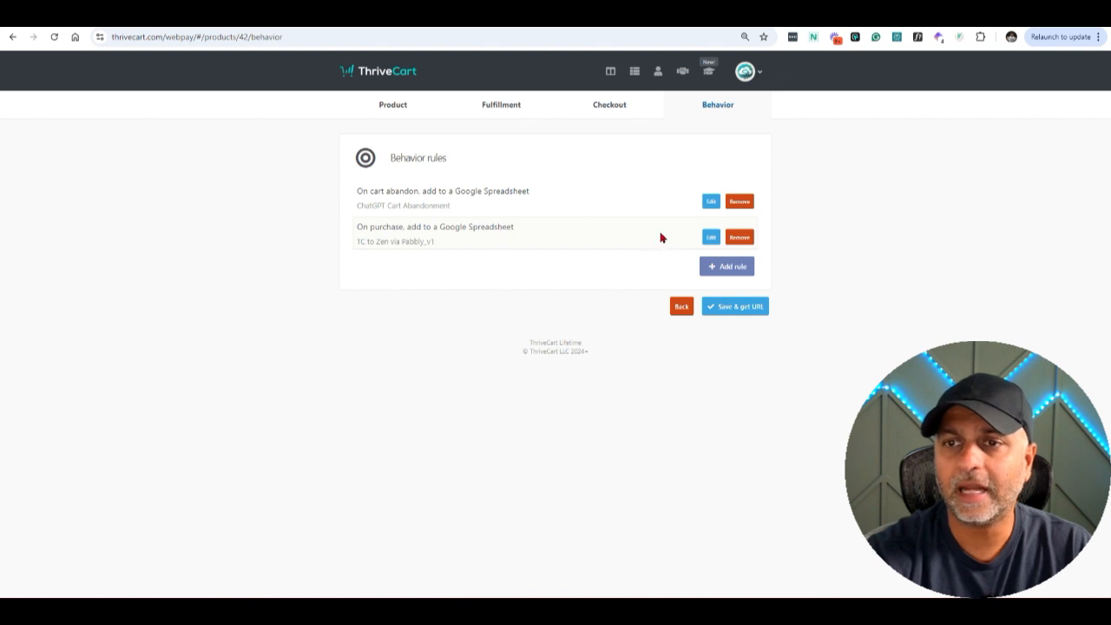
click(720, 308)
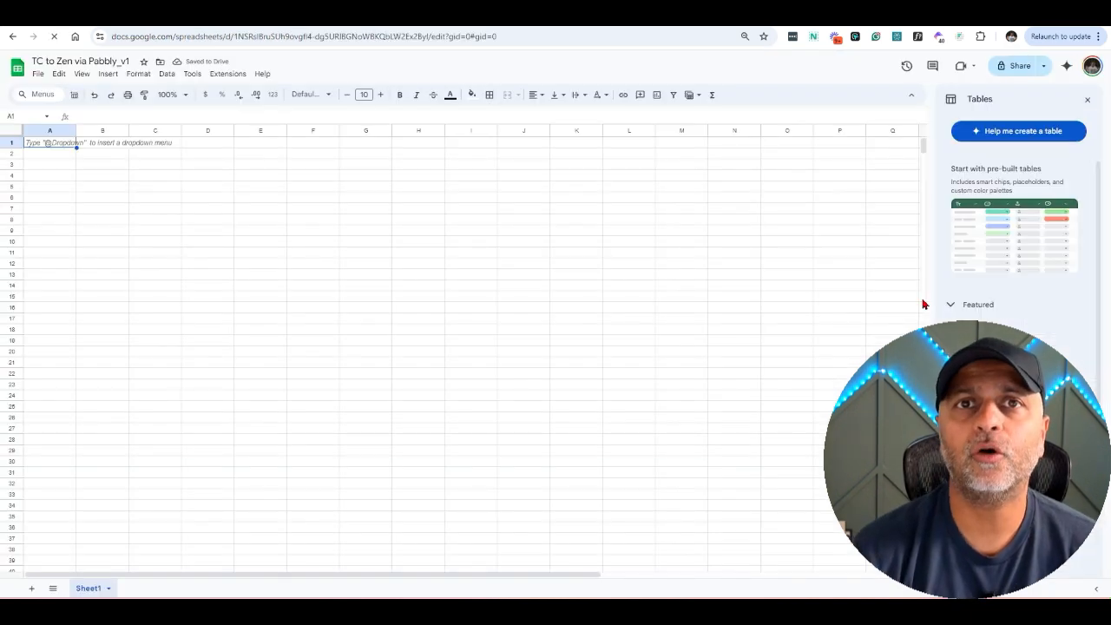
click(1085, 99)
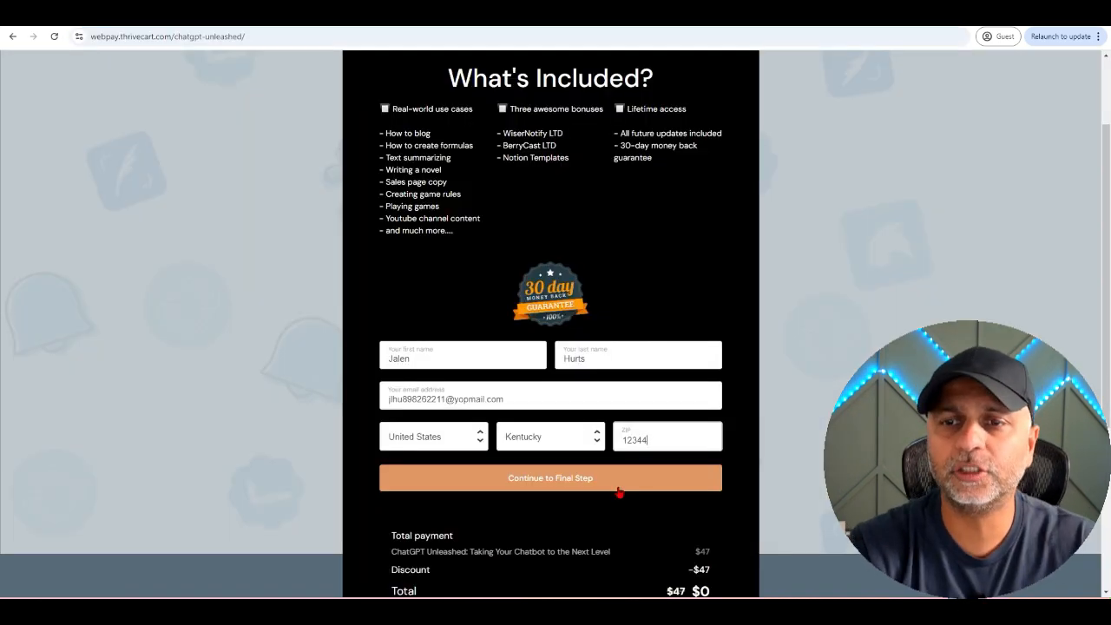
- Submit the customer details on the ChatGPT Unleashed checkout page and complete the test order
click(605, 484)
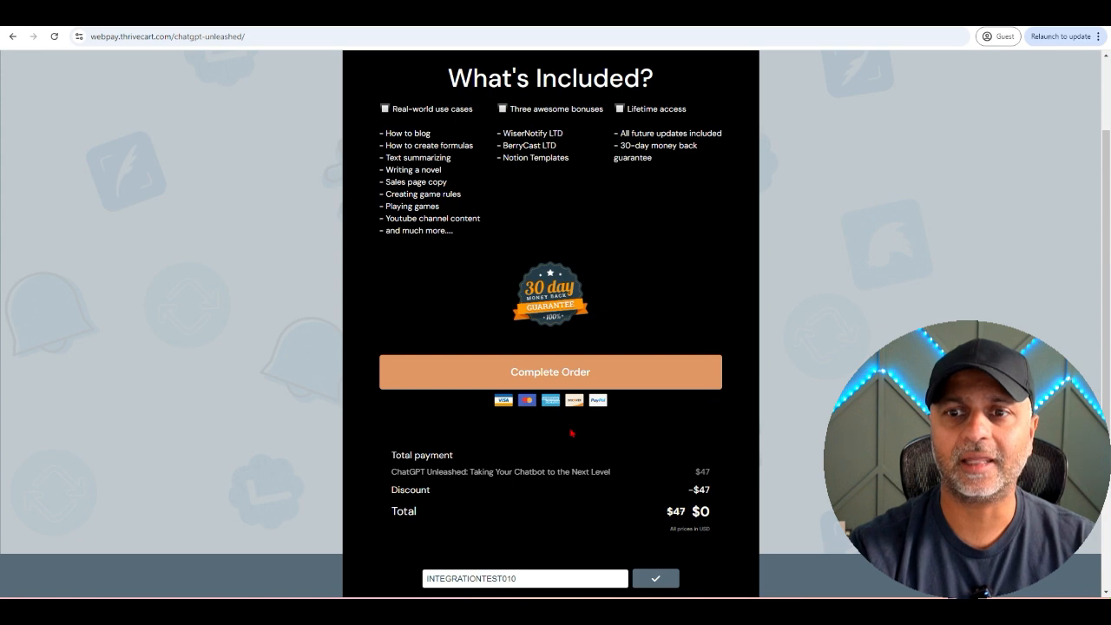
click(608, 371)
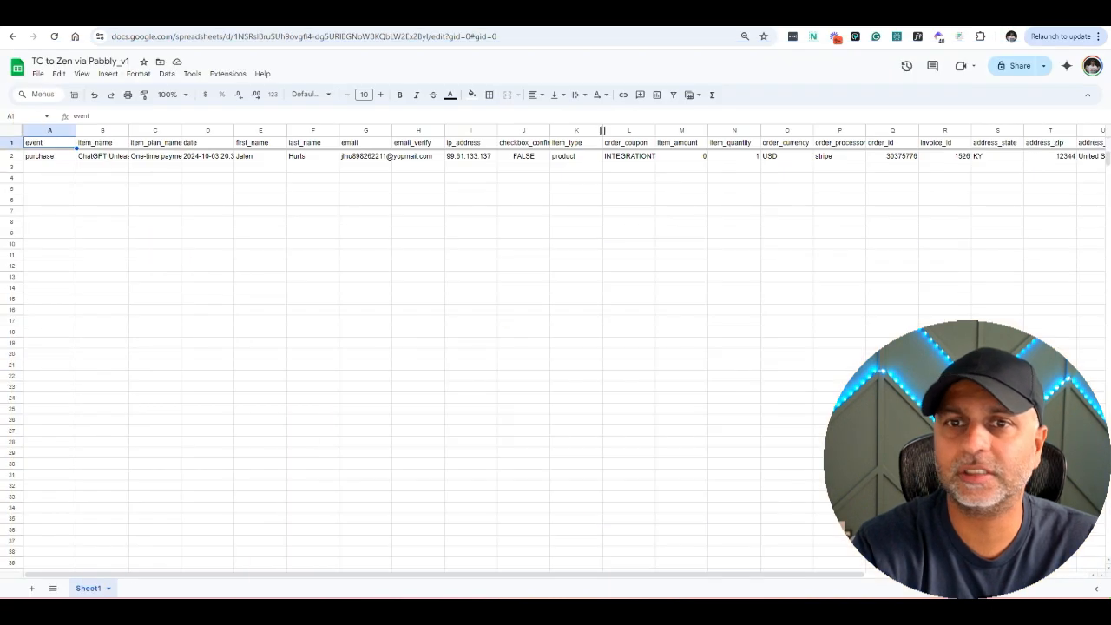
- Check the test customer's first name, last name and email in the TC to Zen via Pabbly_v1 spreadsheet in Google Sheets
click(334, 245)
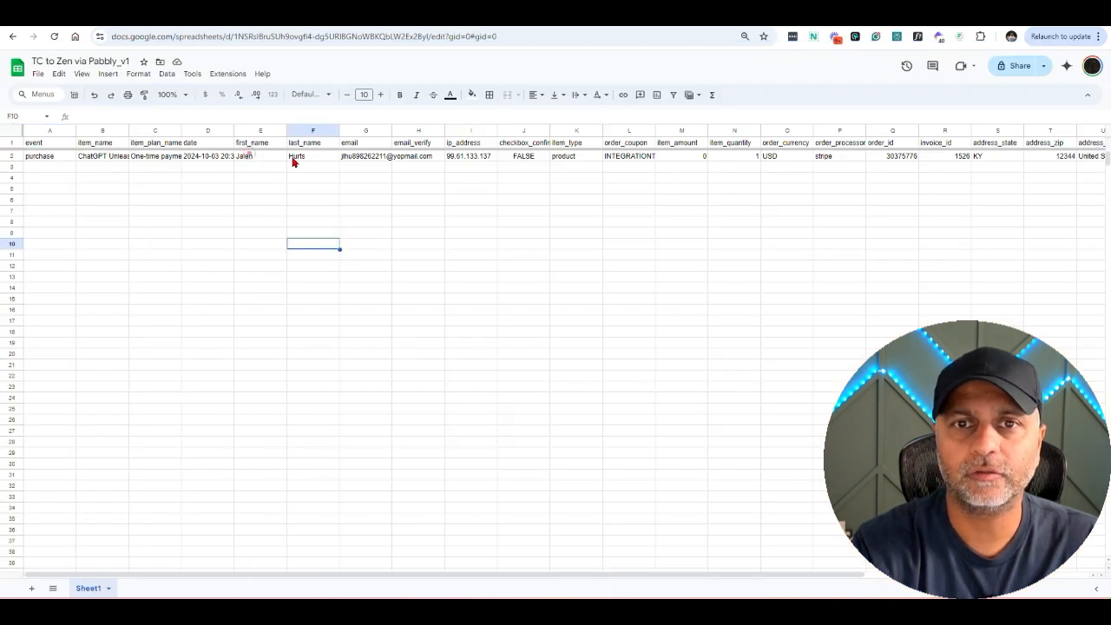
drag(249, 155, 316, 159)
click(379, 156)
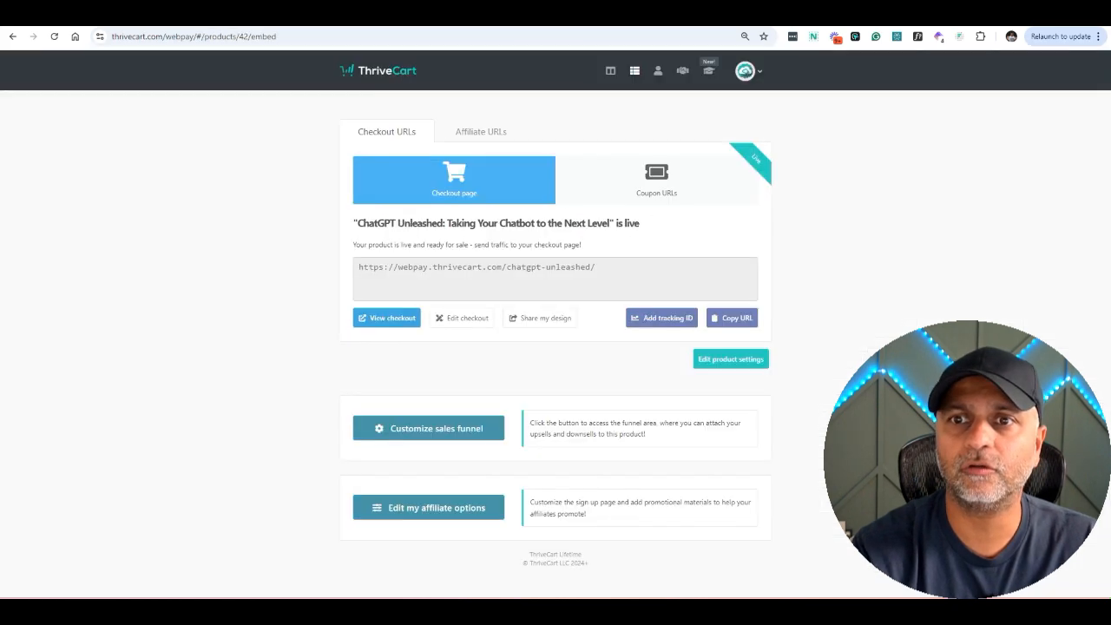
- Reopen the ChatGPT Unleashed product in ThriveCart, review its on-purchase Google Sheets behavior rule, and close it without saving
click(628, 71)
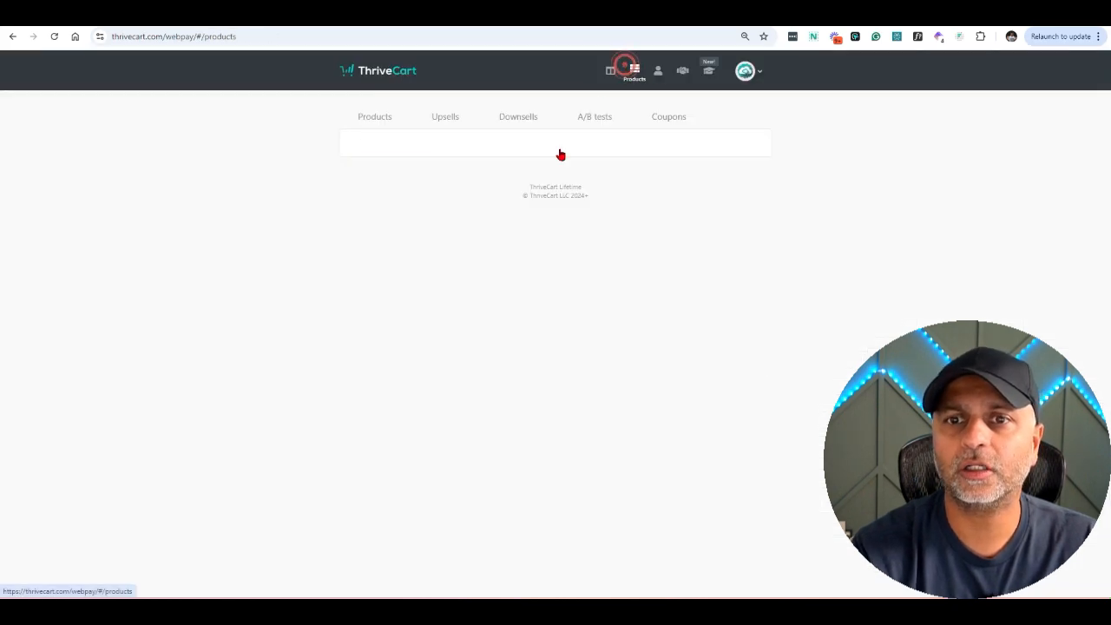
click(587, 387)
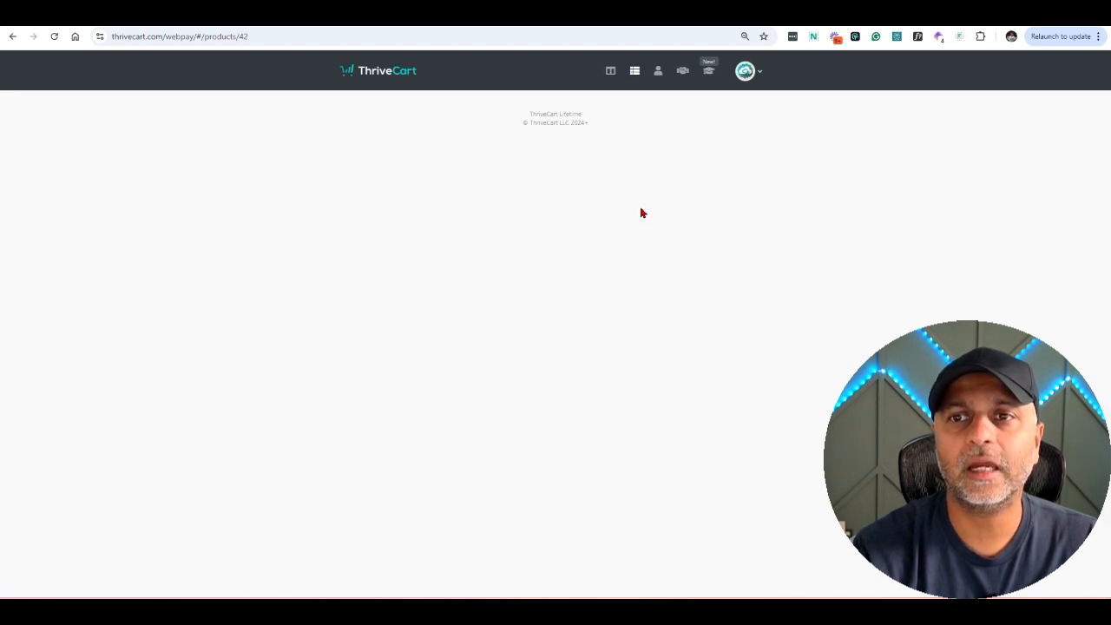
click(714, 108)
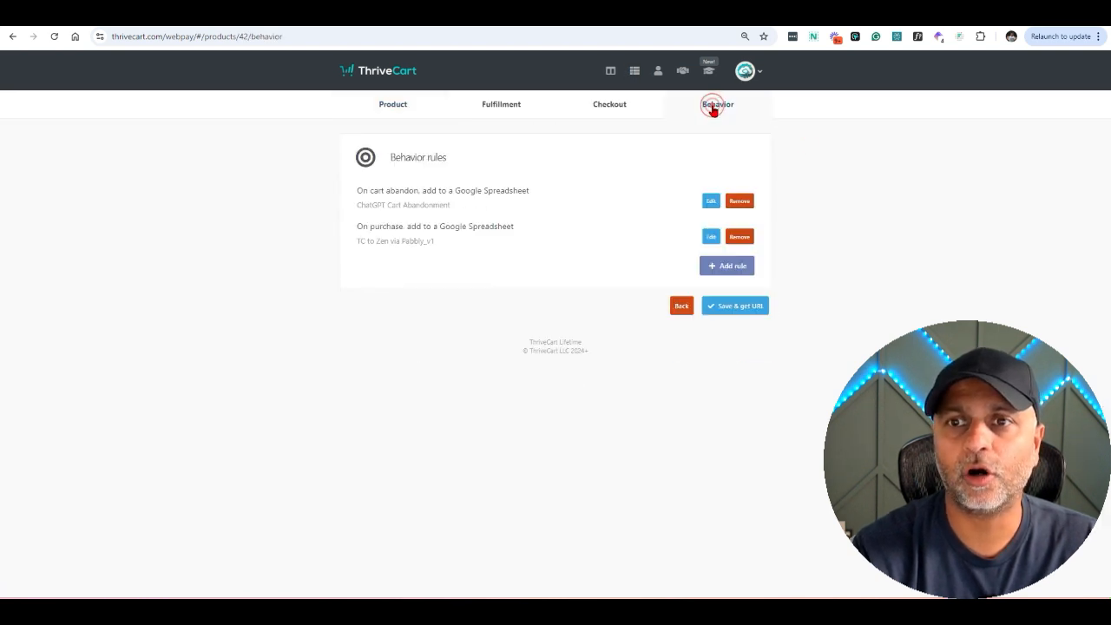
click(710, 238)
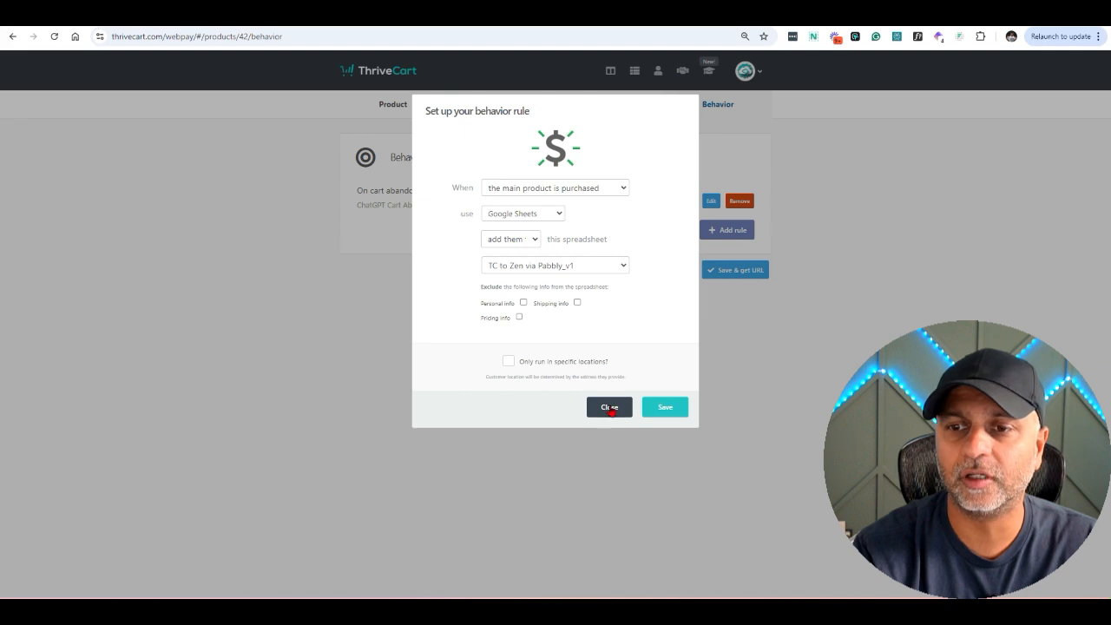
click(610, 408)
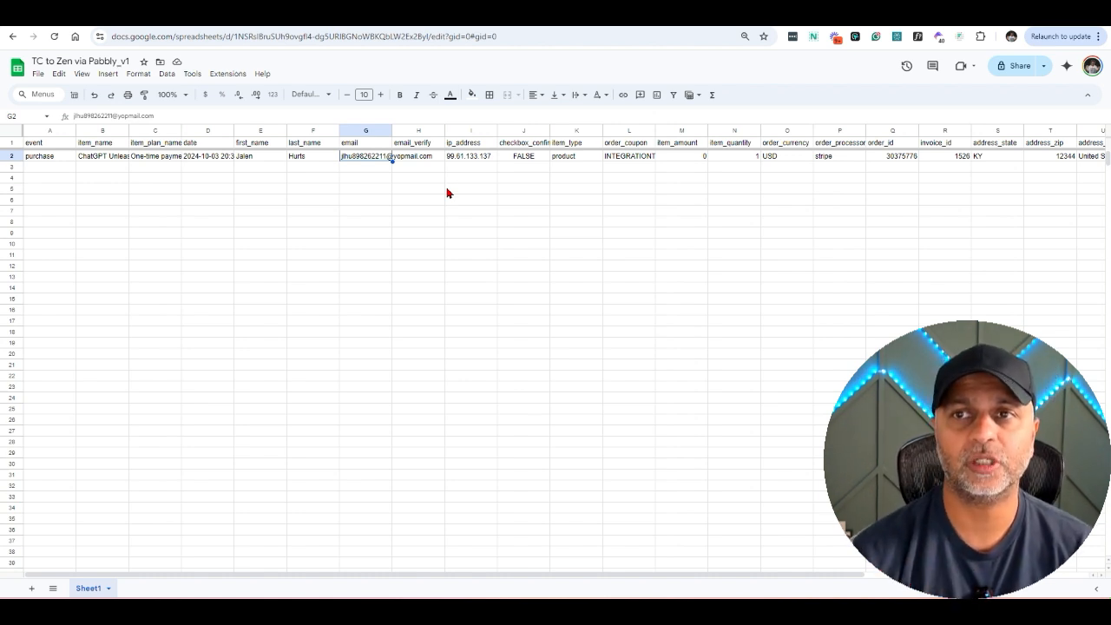
- Search the Google Workspace Marketplace add-ons for Pabbly, check the Pabbly Connect Webhooks add-on, and close the marketplace
click(228, 74)
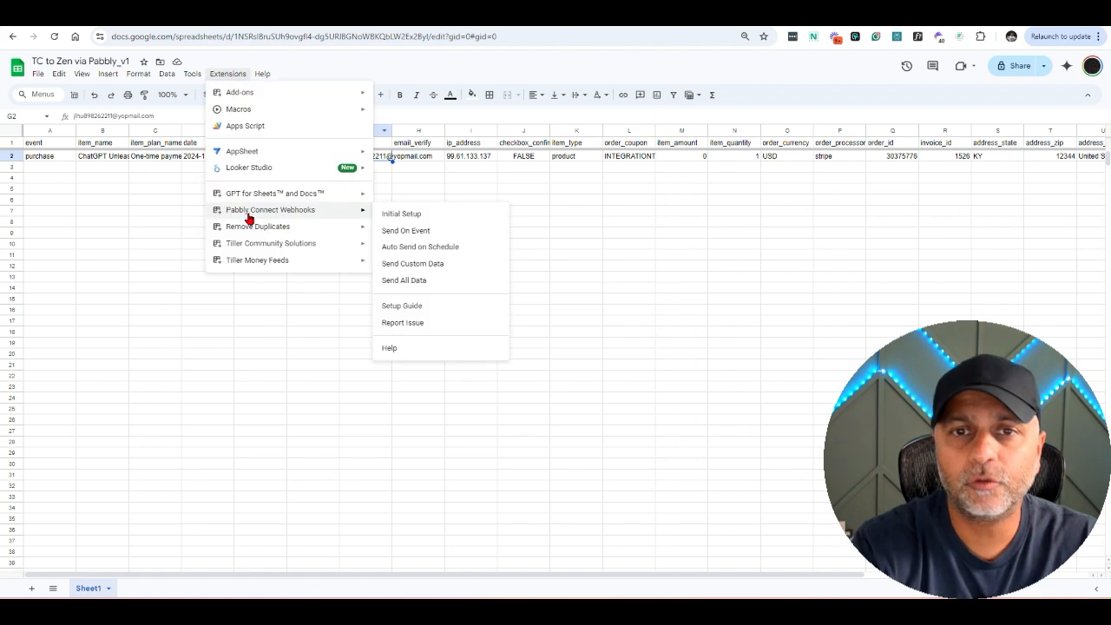
mouse_move(289, 102)
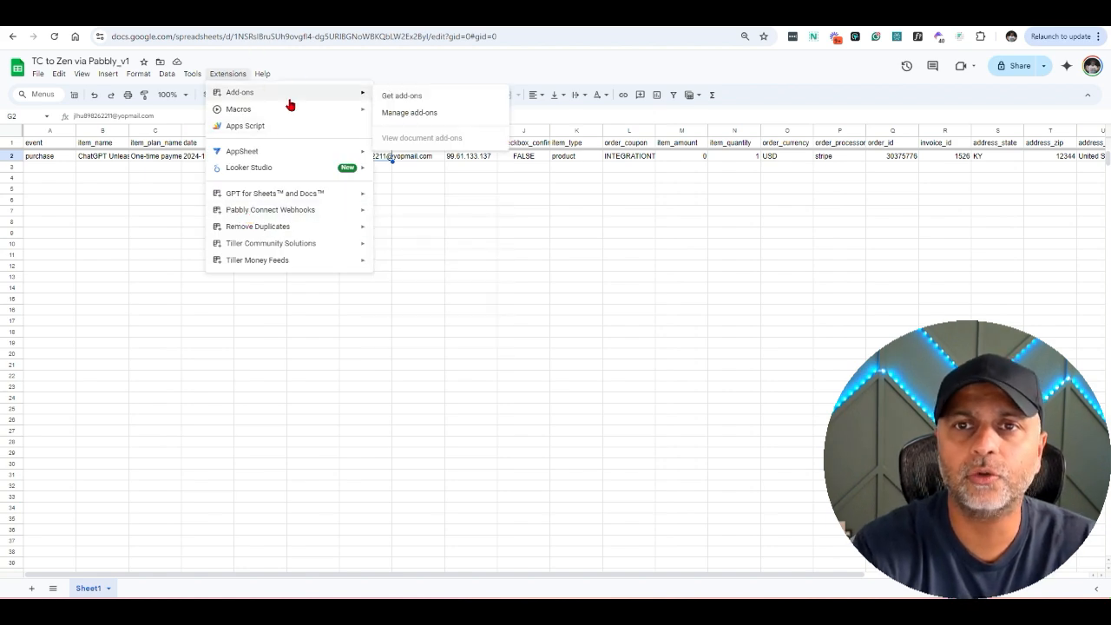
click(448, 97)
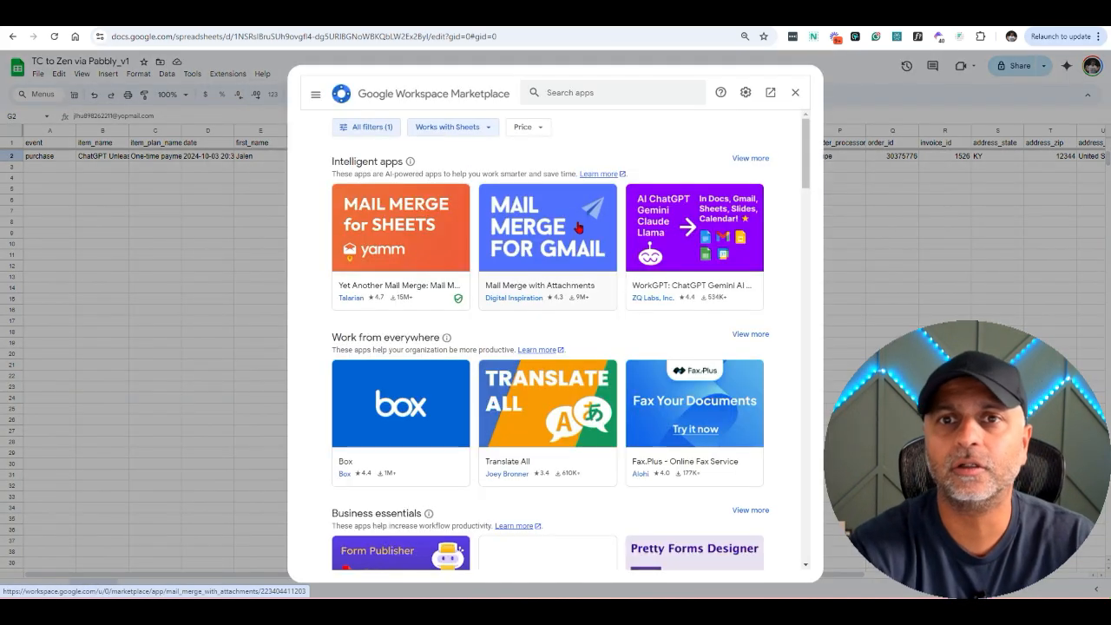
click(580, 101)
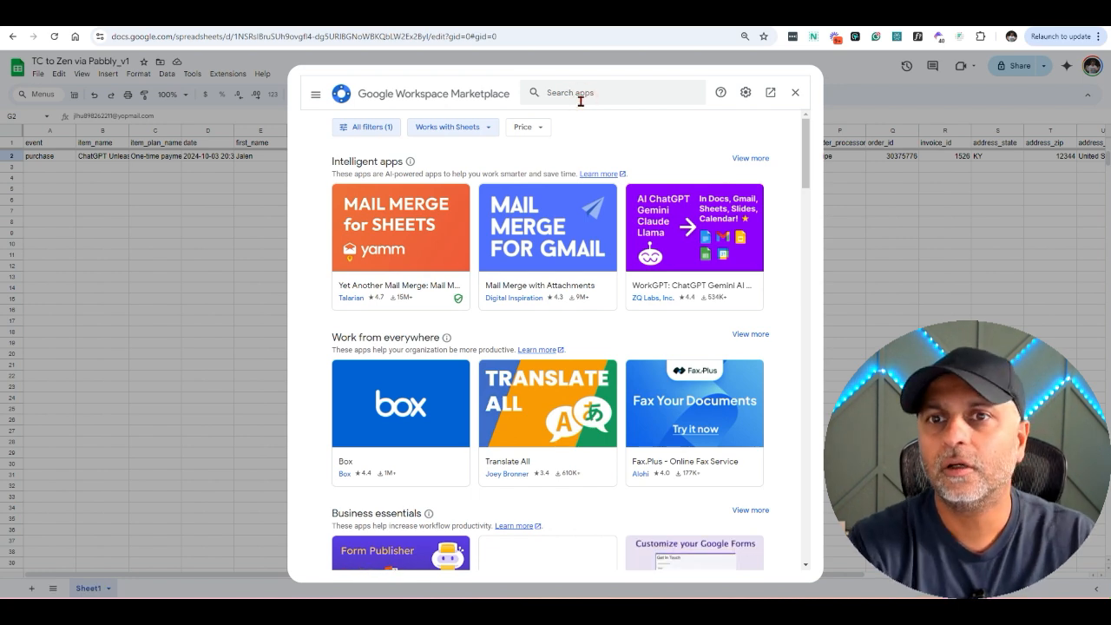
click(585, 96)
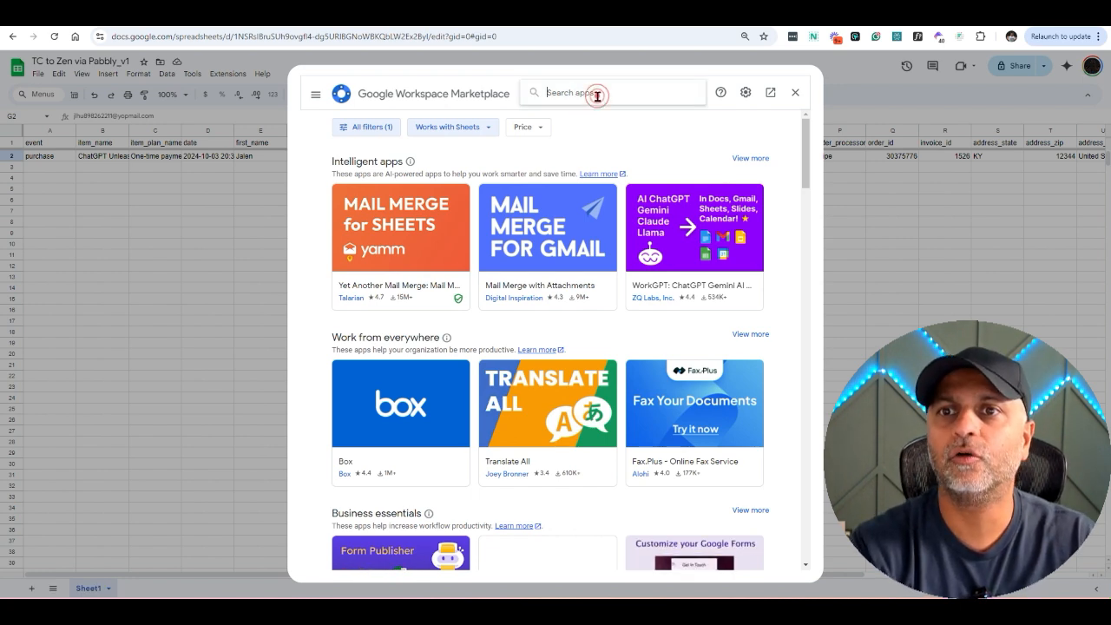
text(Pabbly)
key(Return)
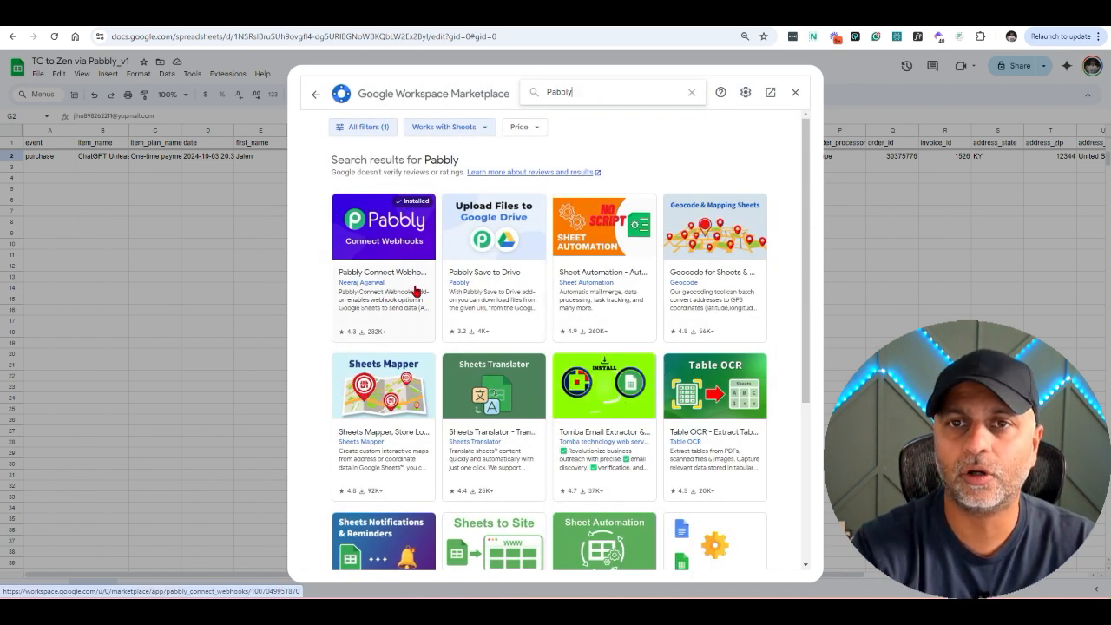
click(795, 92)
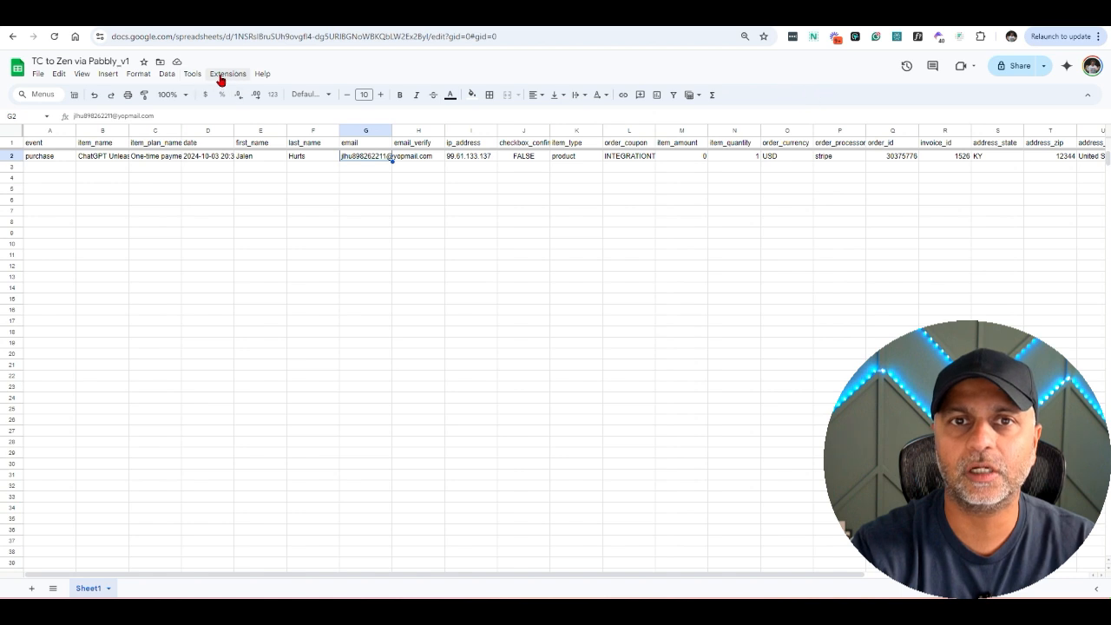
click(223, 75)
mouse_move(273, 216)
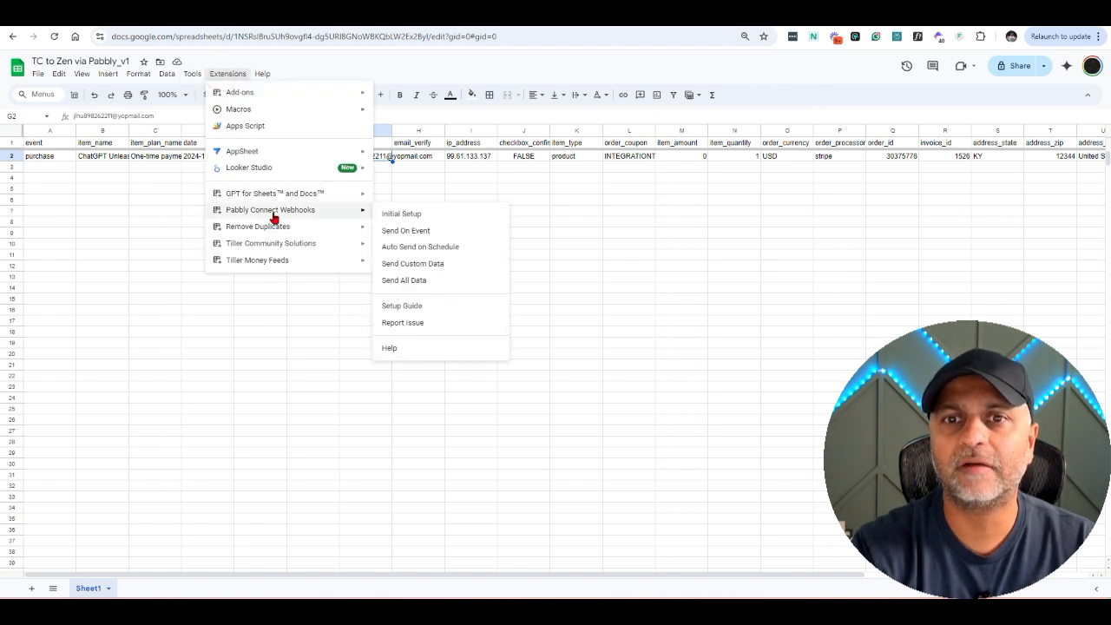
click(449, 215)
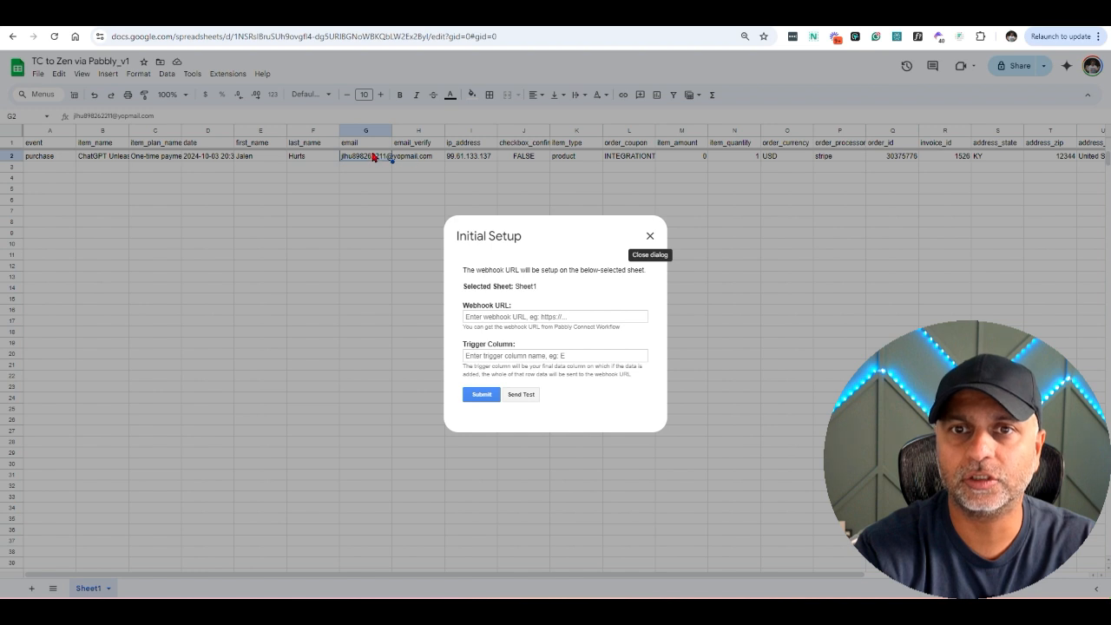
click(528, 354)
text(G)
click(525, 318)
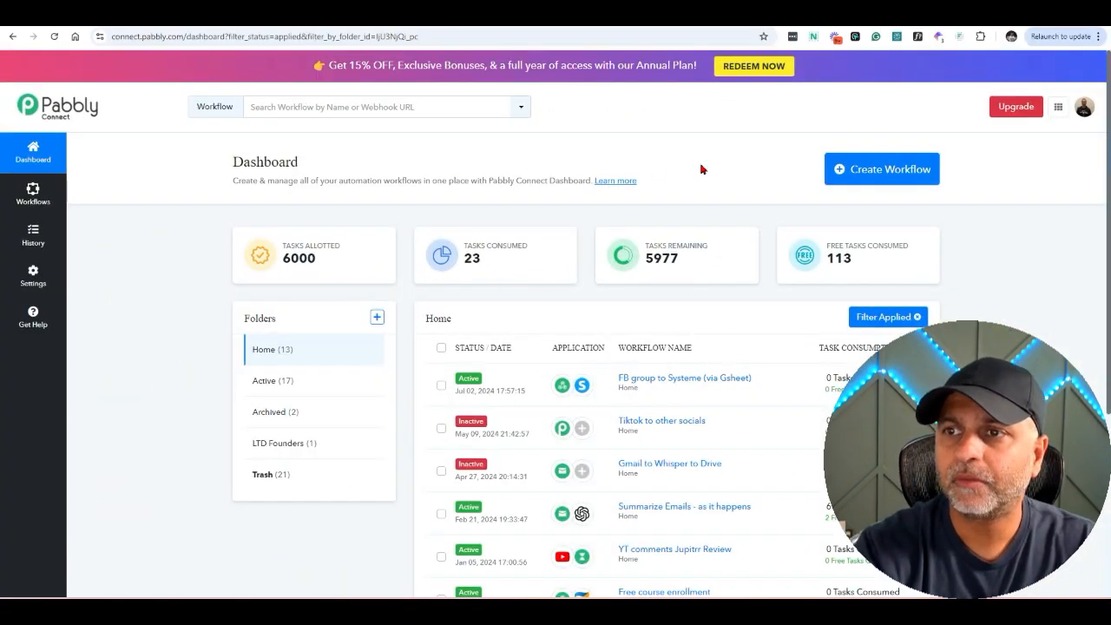
- Switch to Pabbly Connect and create a workflow named TC to Zen via Pabbly_v1 with a Webhook by Pabbly trigger using Catch Webhook (Preferred)
click(906, 170)
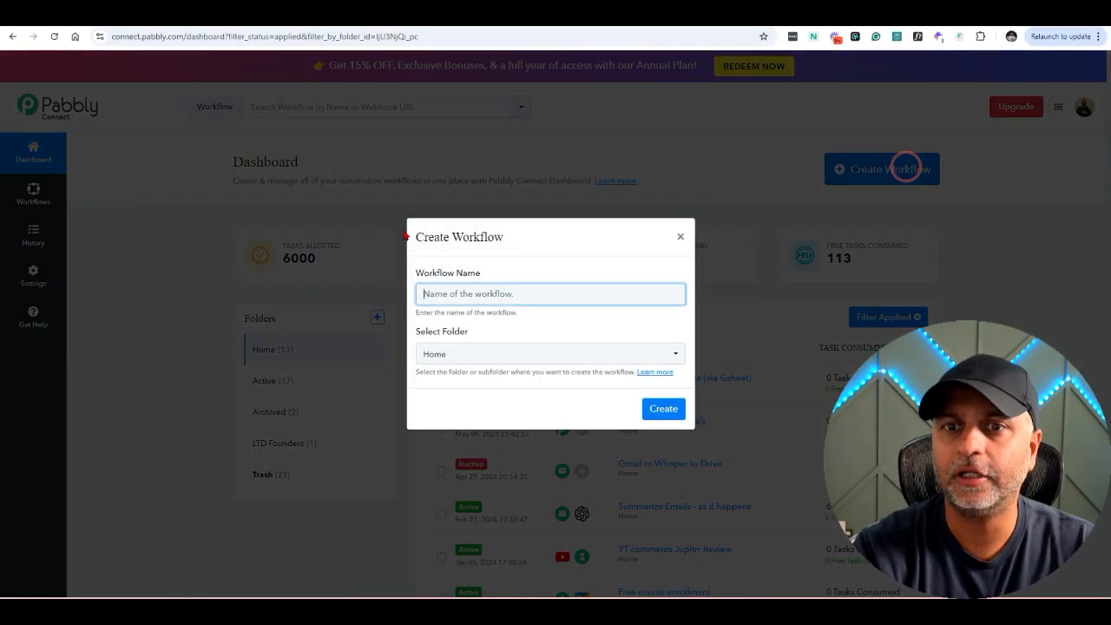
click(506, 292)
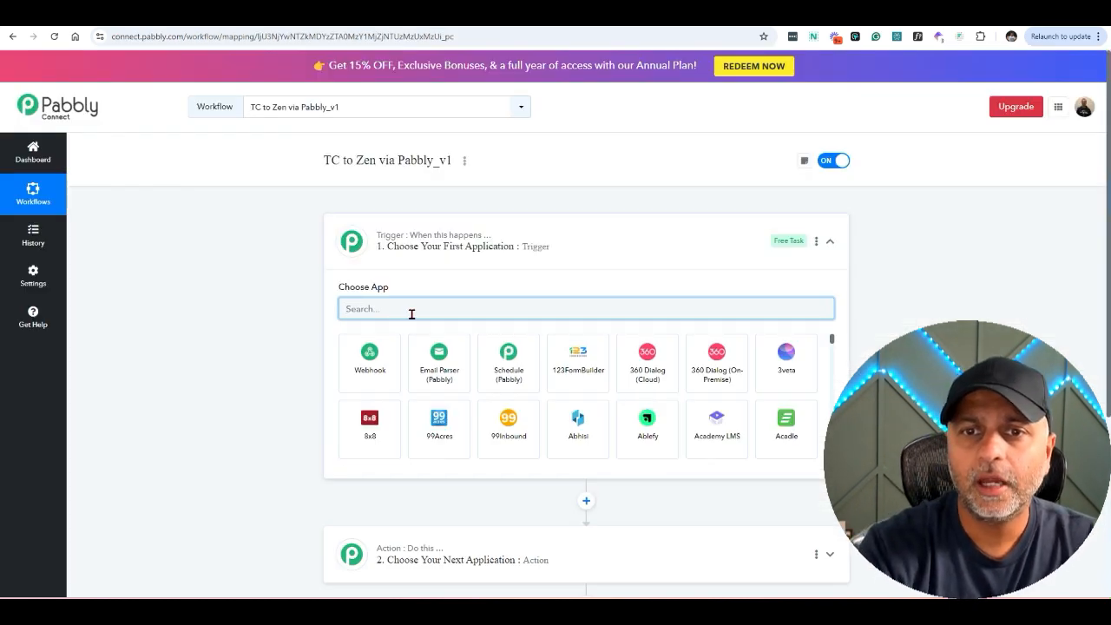
click(378, 376)
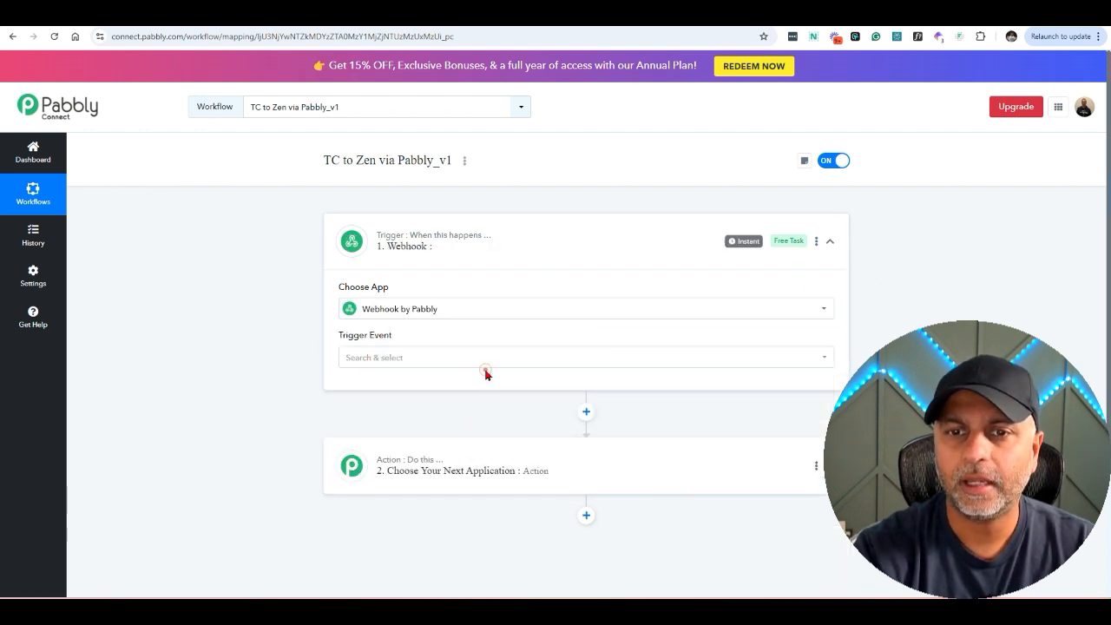
click(485, 359)
click(467, 414)
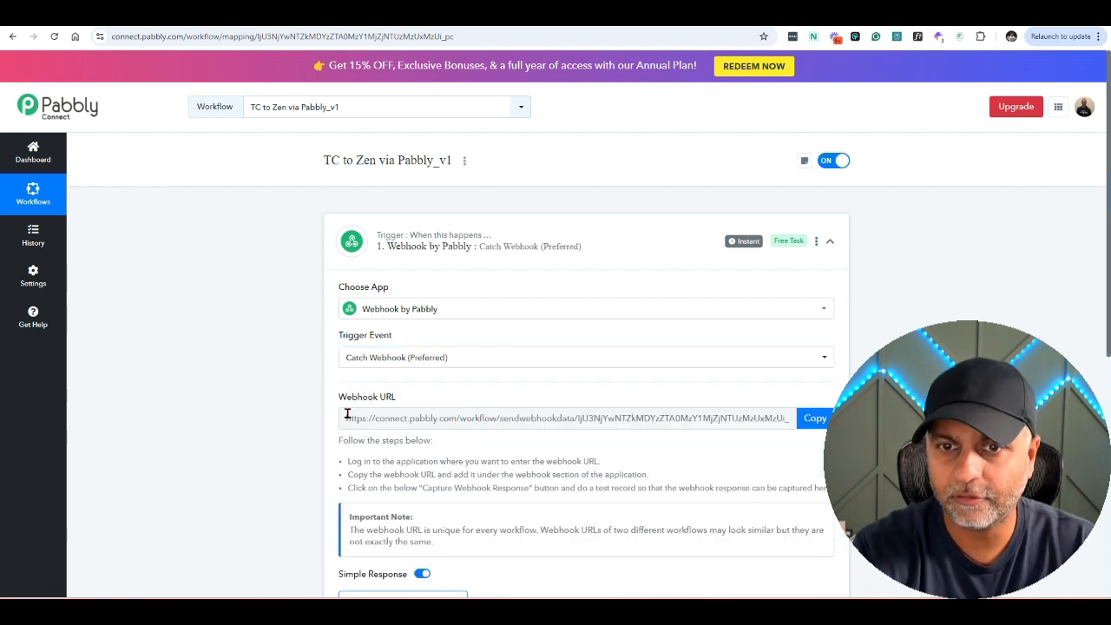
- Copy the workflow's webhook URL into the Pabbly Connect Webhooks initial setup in Google Sheets and set the trigger column to G
click(814, 418)
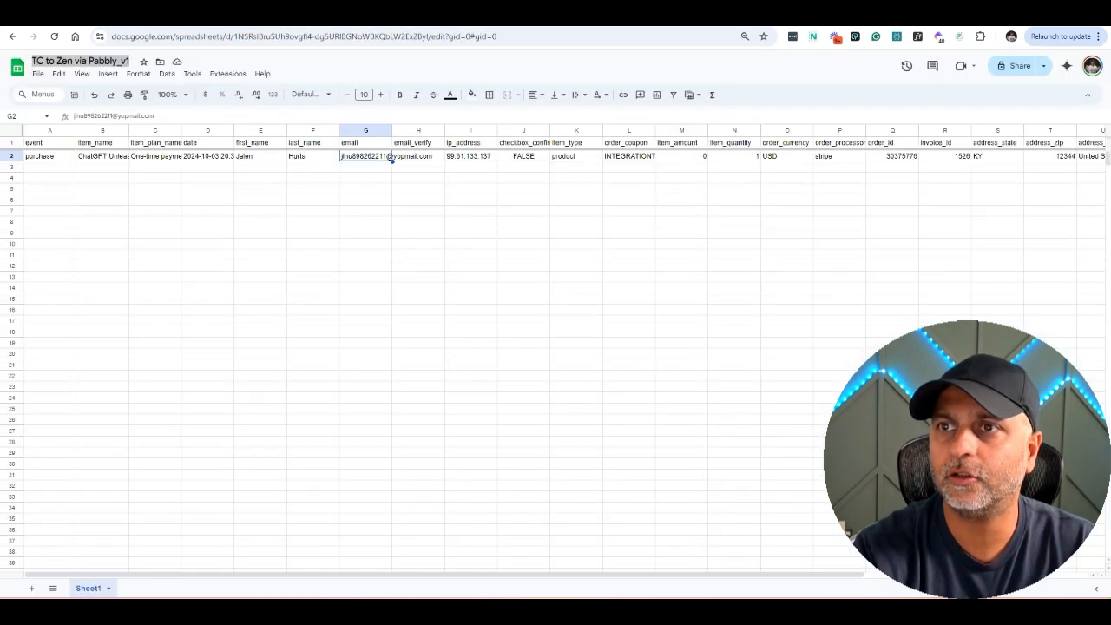
click(83, 61)
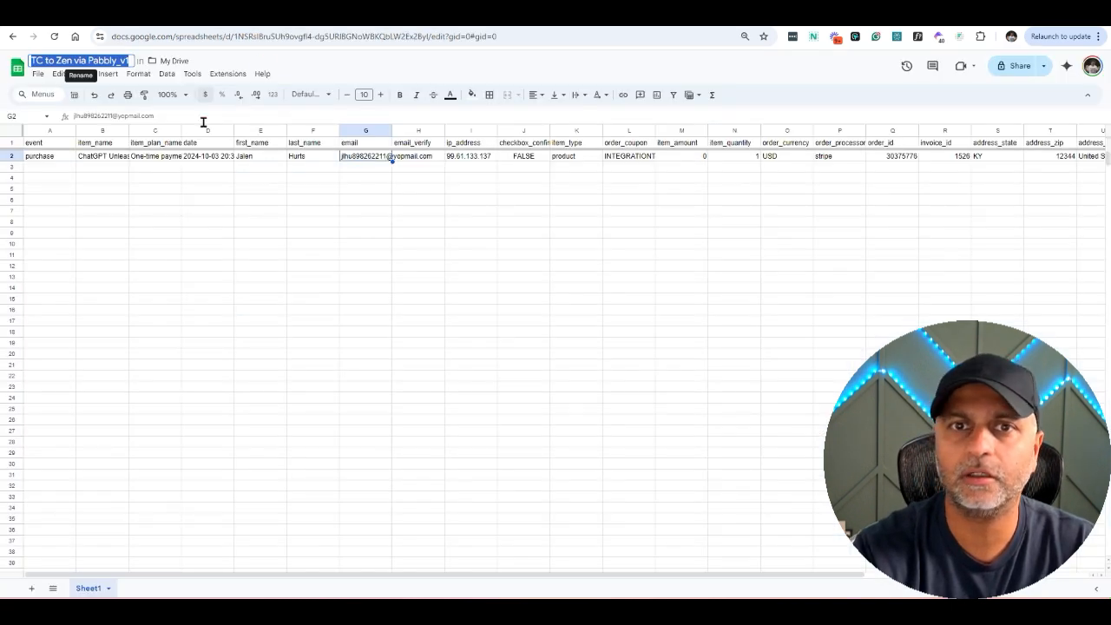
click(225, 74)
mouse_move(282, 217)
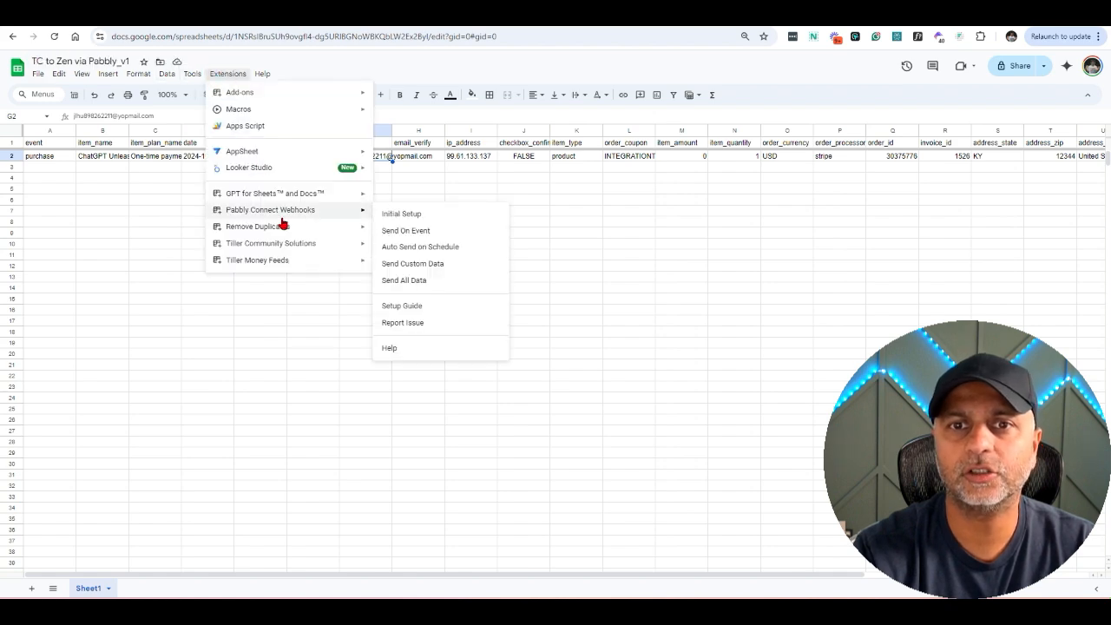
click(424, 215)
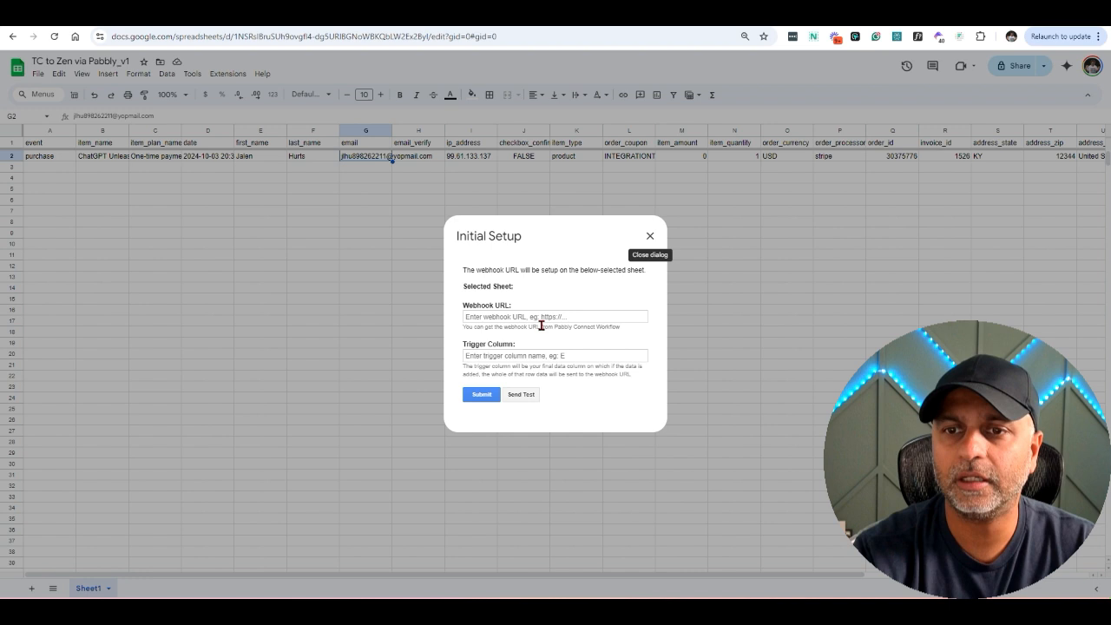
click(541, 316)
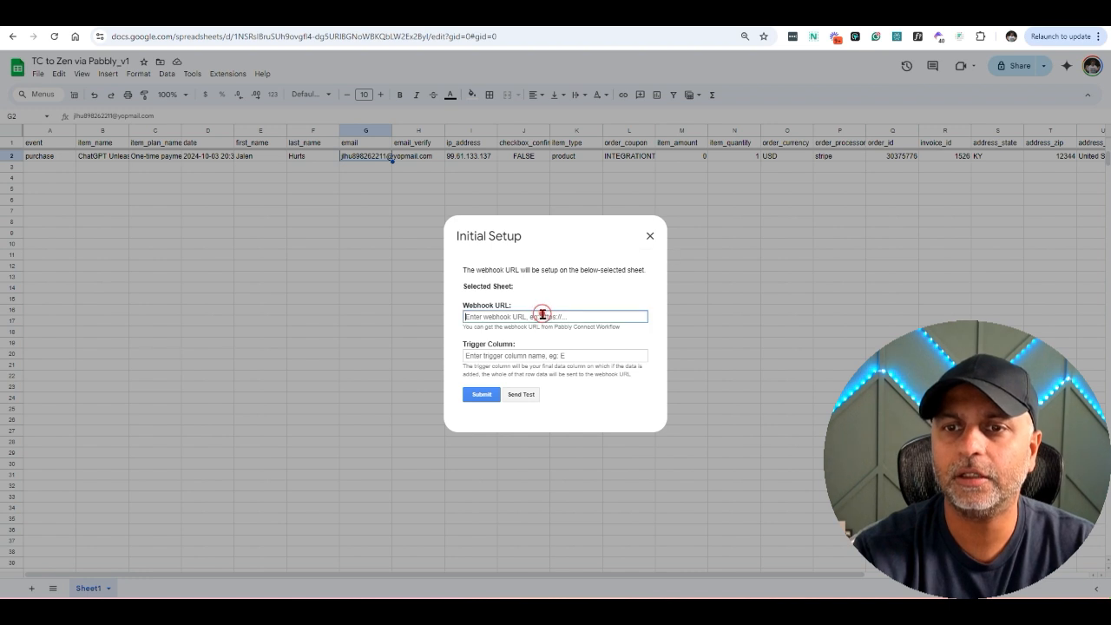
key(ctrl+v)
click(531, 355)
text(G)
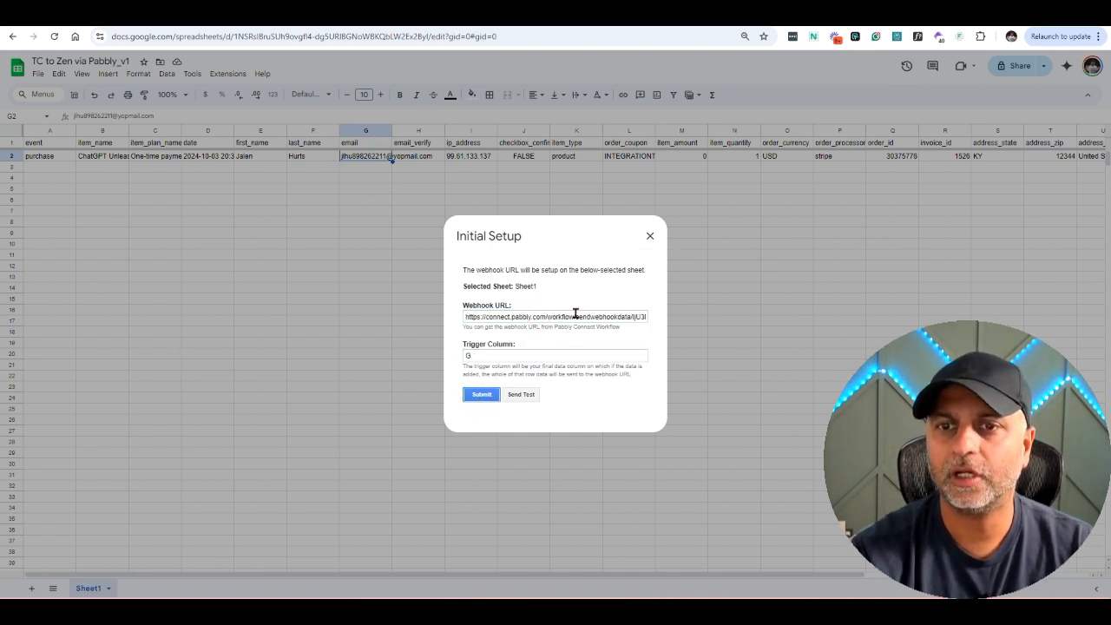
- Send the test data from Google Sheets and check the last name, first name and email in Pabbly Connect's captured webhook response
click(529, 397)
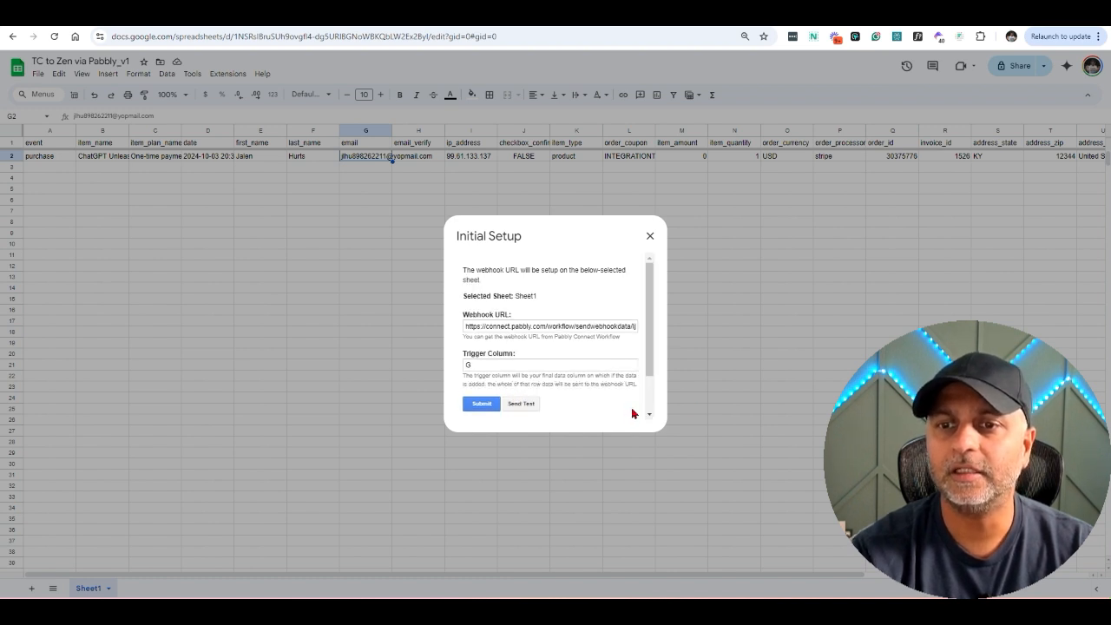
scroll(632, 406, down, 2)
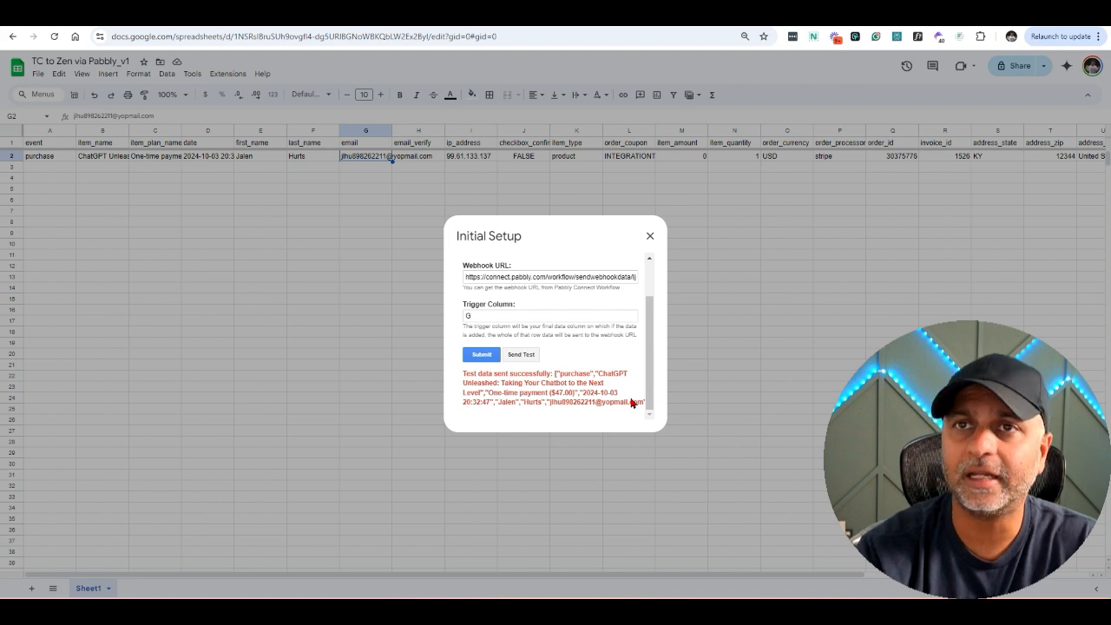
key(ctrl+Tab)
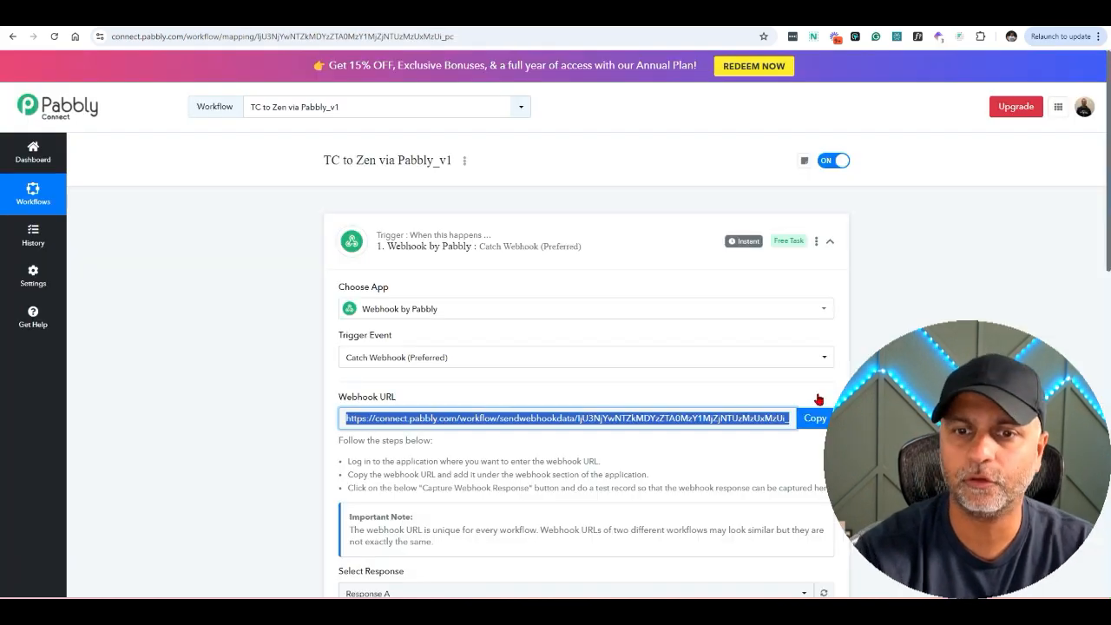
scroll(818, 396, down, 7)
drag(636, 277, 594, 277)
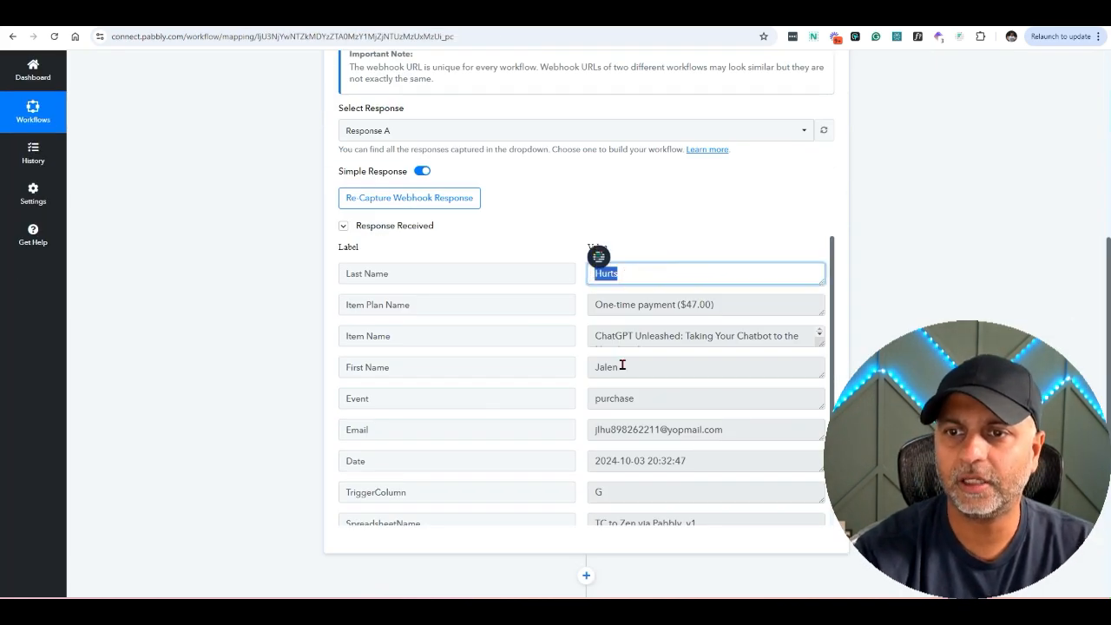
drag(625, 366, 593, 367)
drag(737, 431, 560, 453)
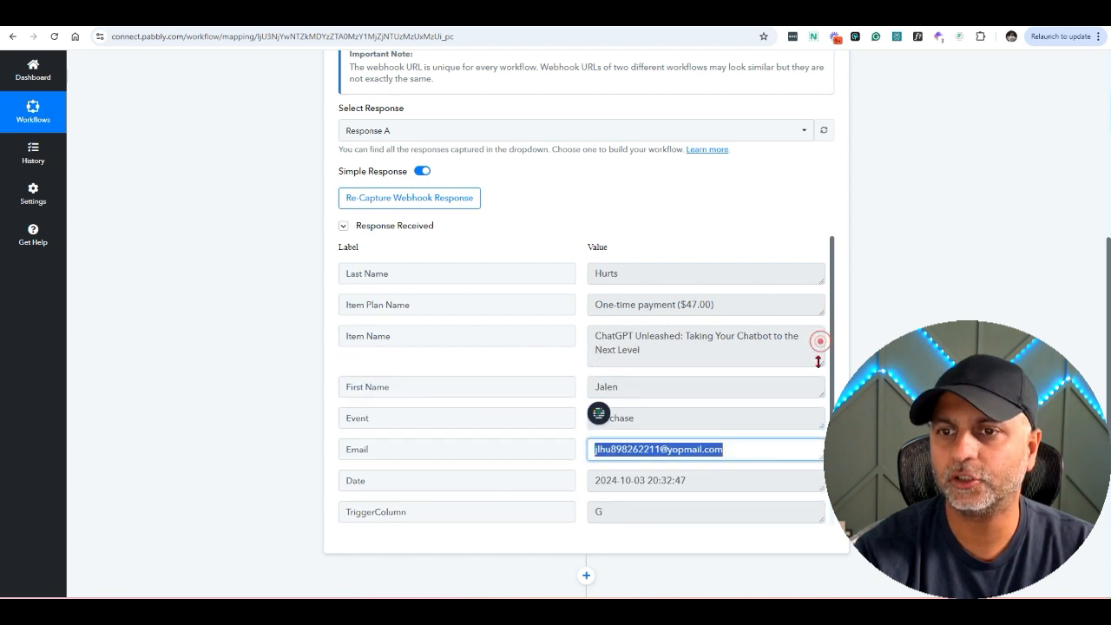
scroll(731, 389, down, 3)
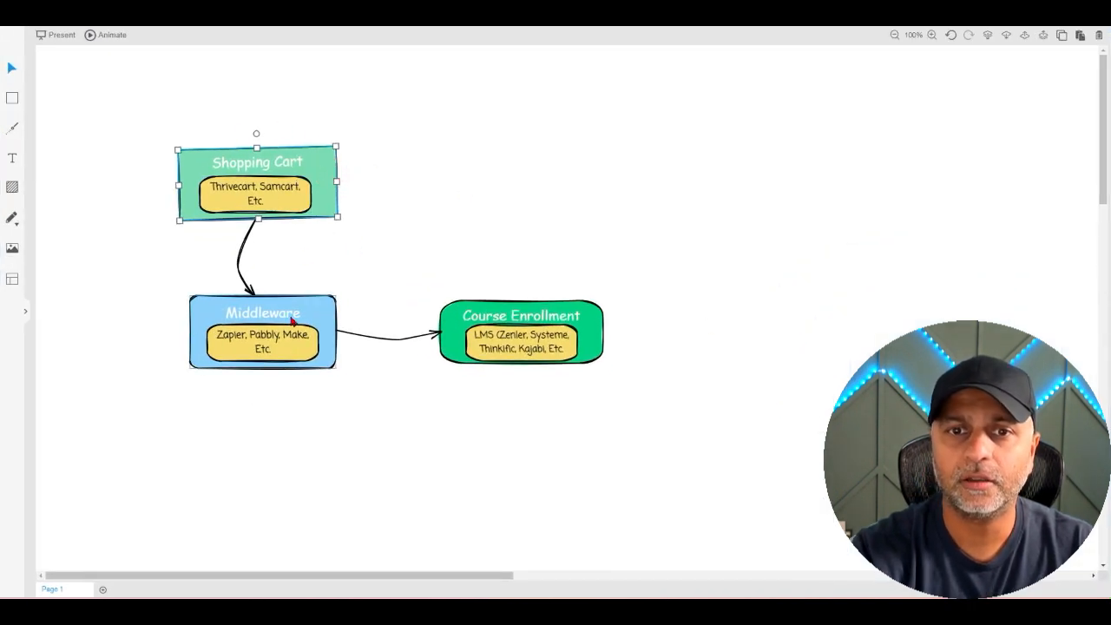
- Review the Middleware and Course Enrollment stages in the flow diagram, and look over the captured webhook response in Pabbly Connect again
click(271, 341)
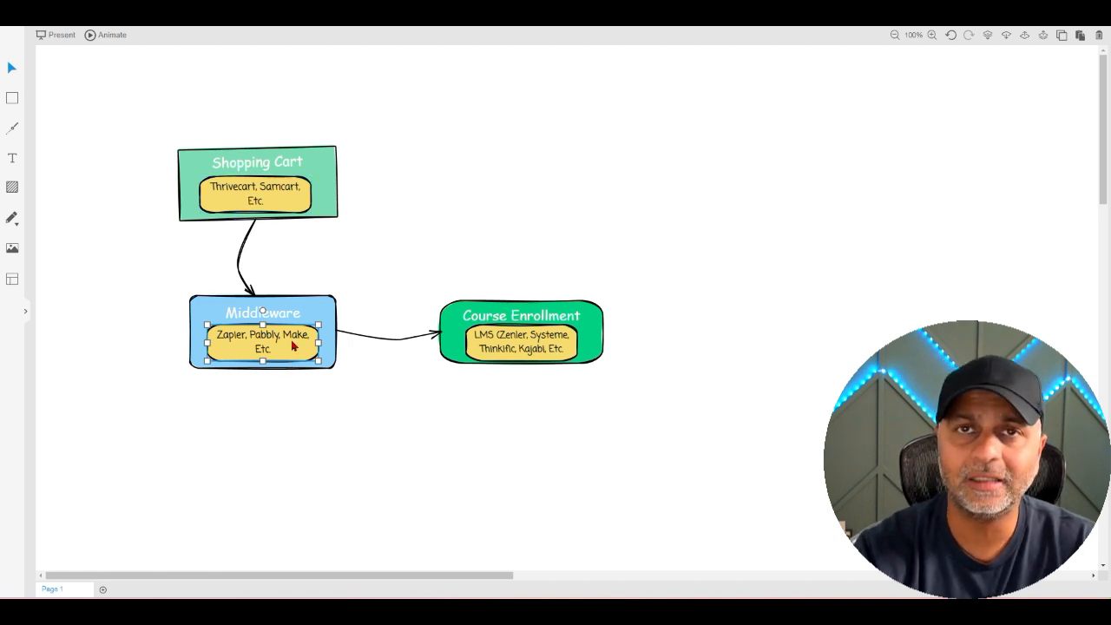
click(508, 345)
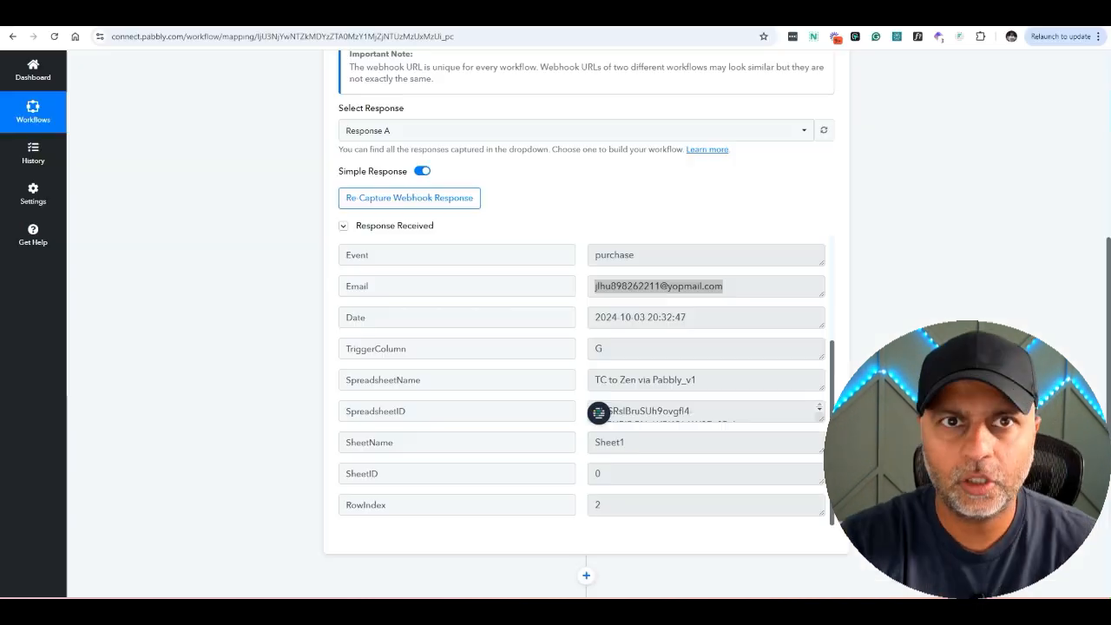
scroll(598, 408, down, 3)
scroll(586, 321, up, 4)
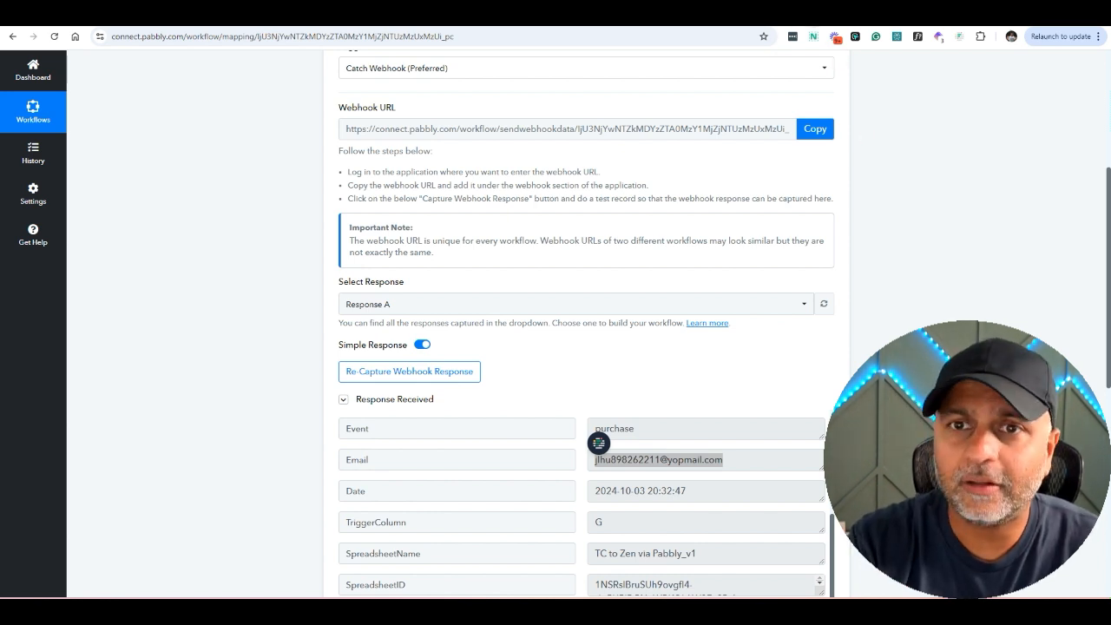
- Return to Google Sheets, submit the webhook initial setup for Sheet1, and close the setup dialog
key(ctrl+Tab)
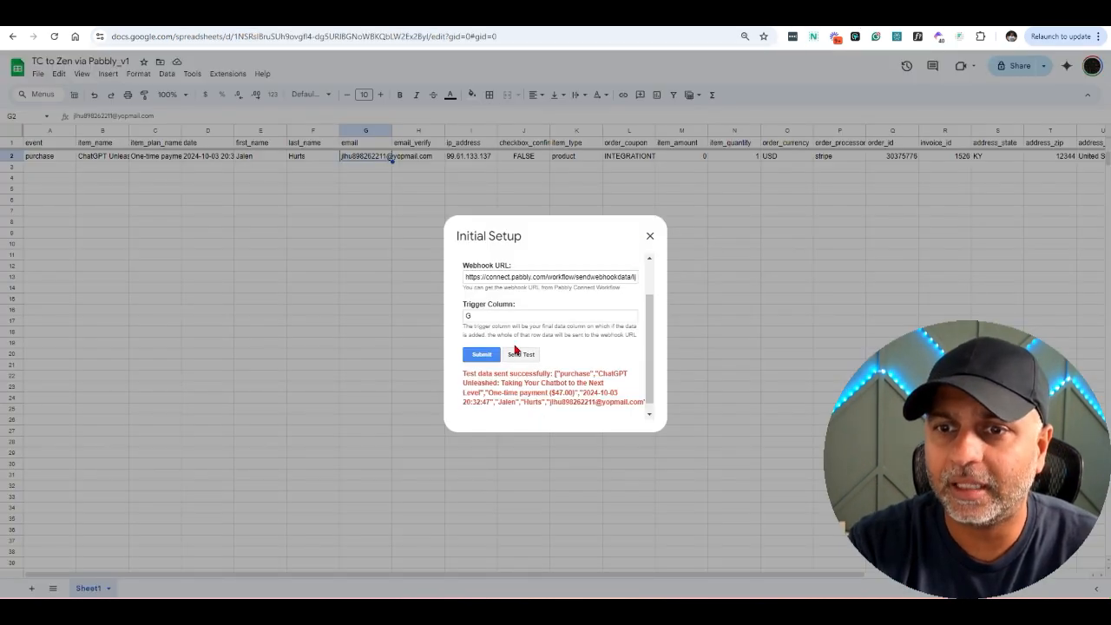
click(481, 356)
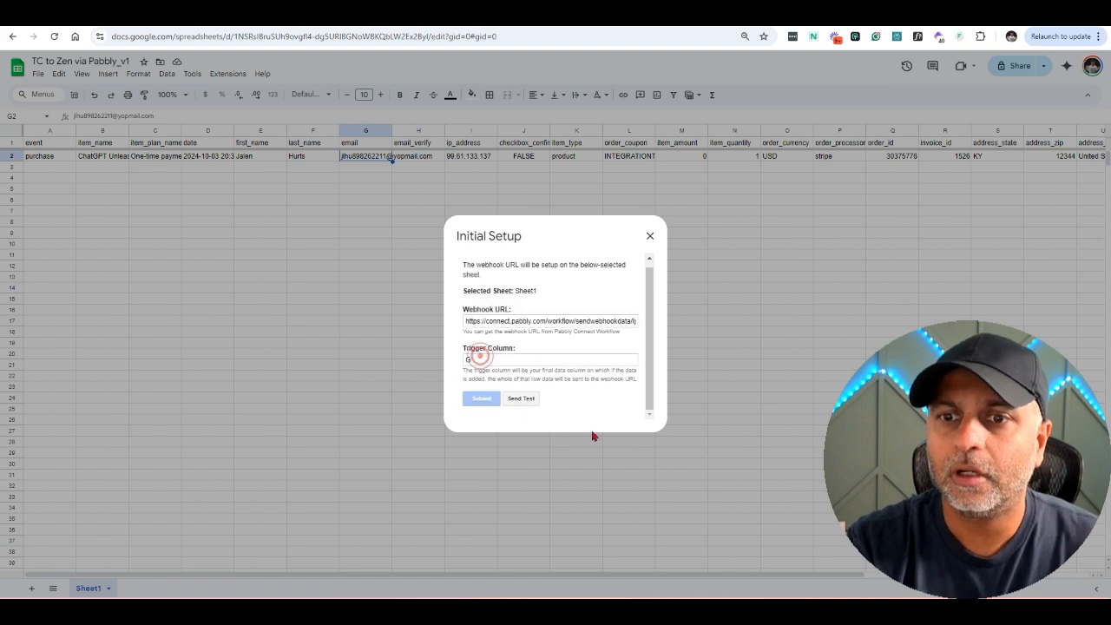
click(647, 236)
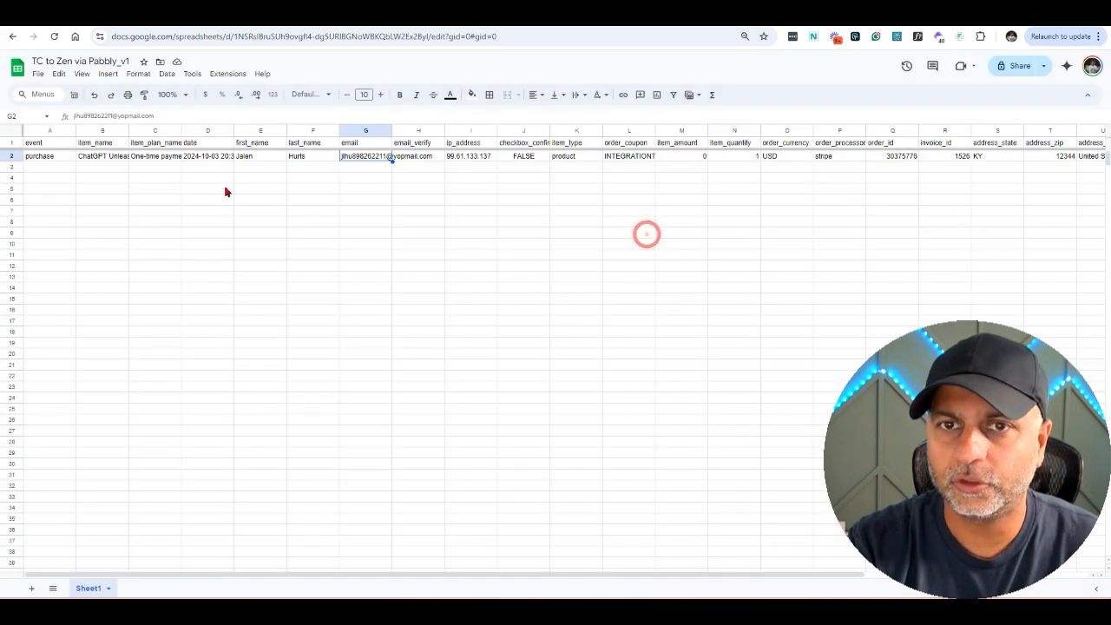
- Enable Send On Event for Pabbly Connect Webhooks in the spreadsheet, and collapse the webhook trigger step in Pabbly Connect
click(228, 73)
mouse_move(271, 214)
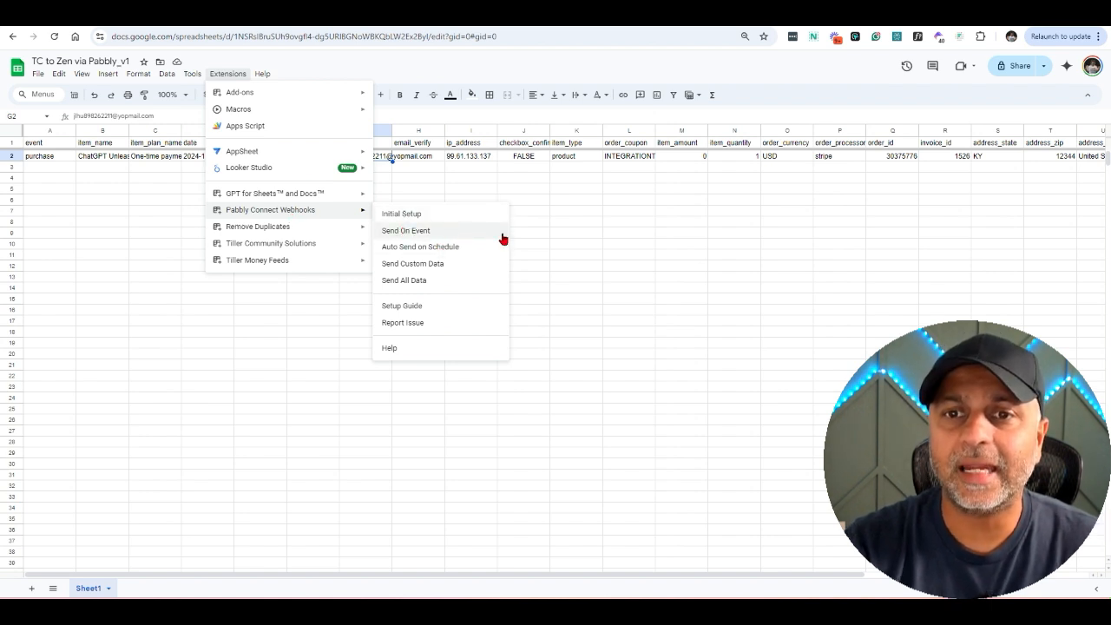
click(456, 232)
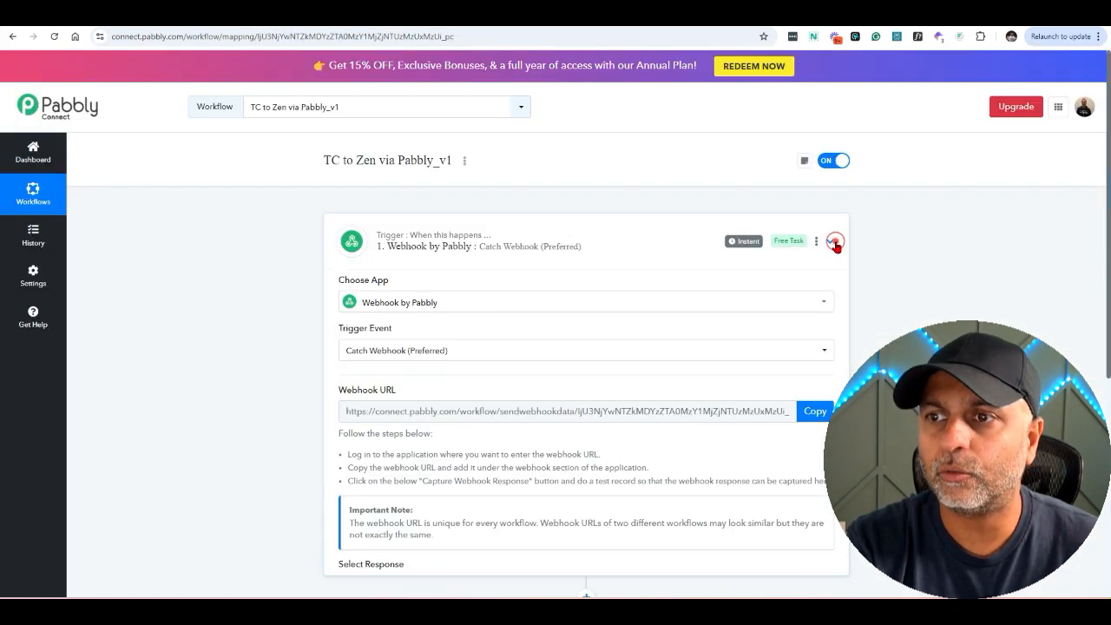
click(834, 242)
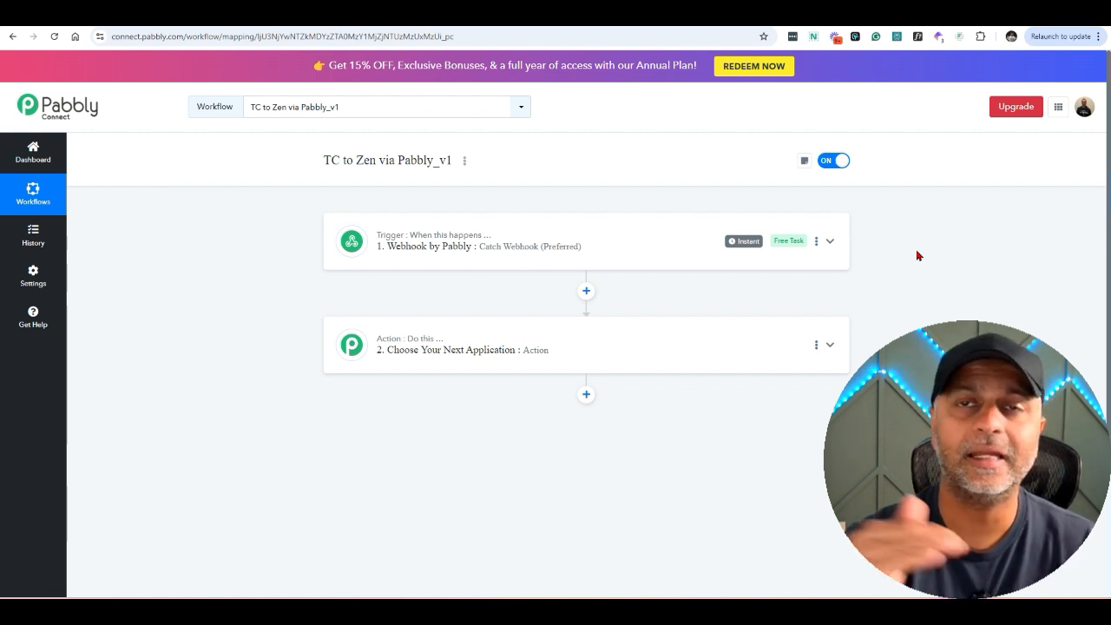
- Set the second workflow step's app to Zenler and its action event to Enroll User to a Course
click(465, 352)
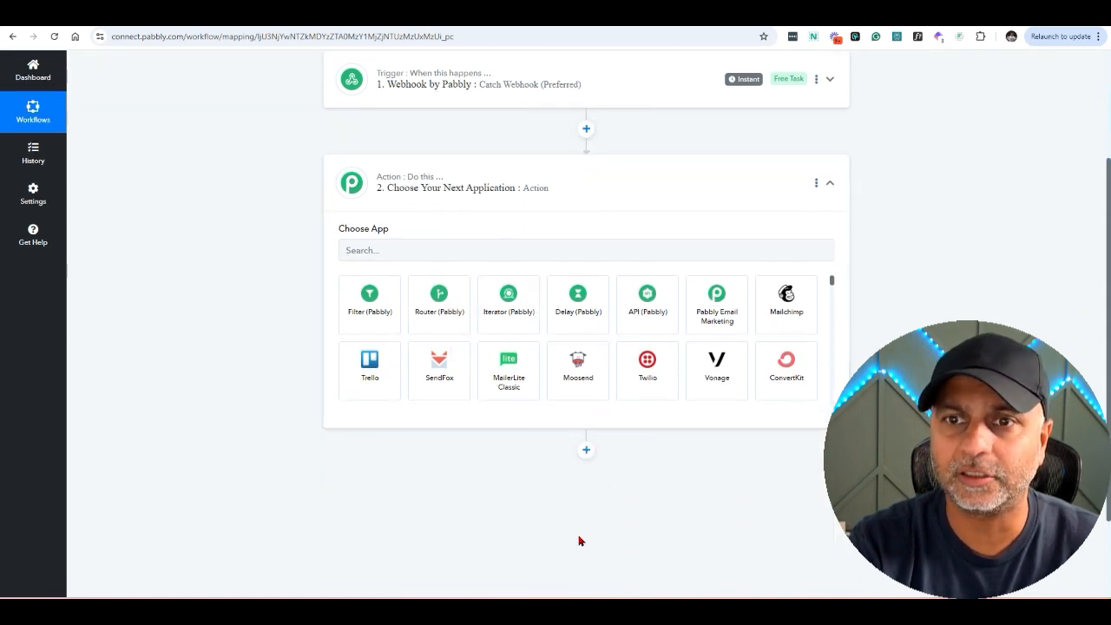
click(424, 245)
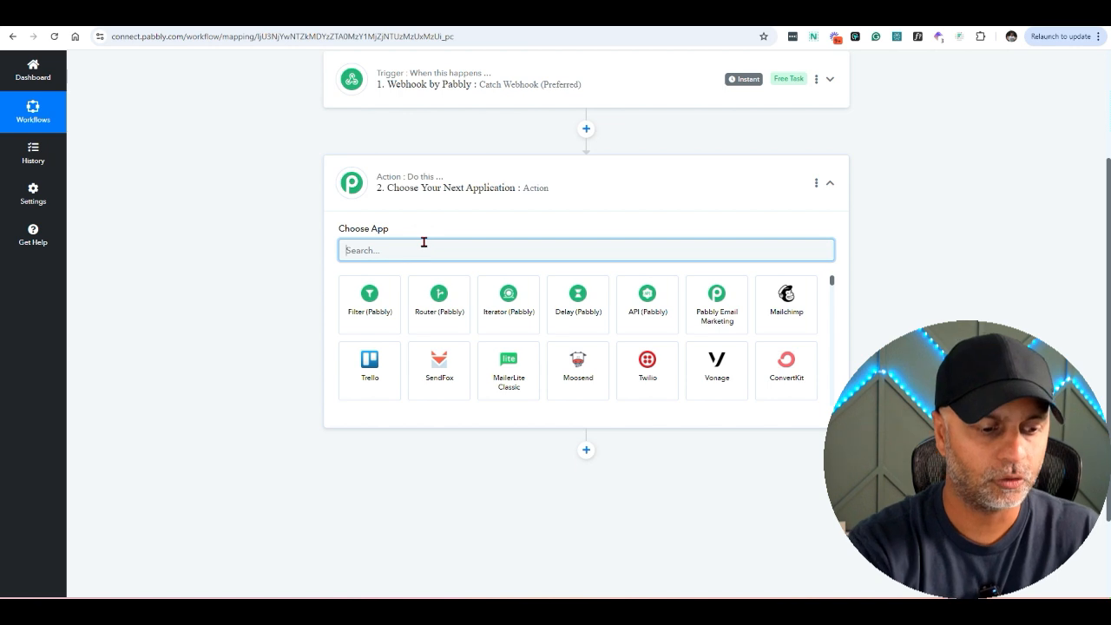
text(Zenl)
click(385, 308)
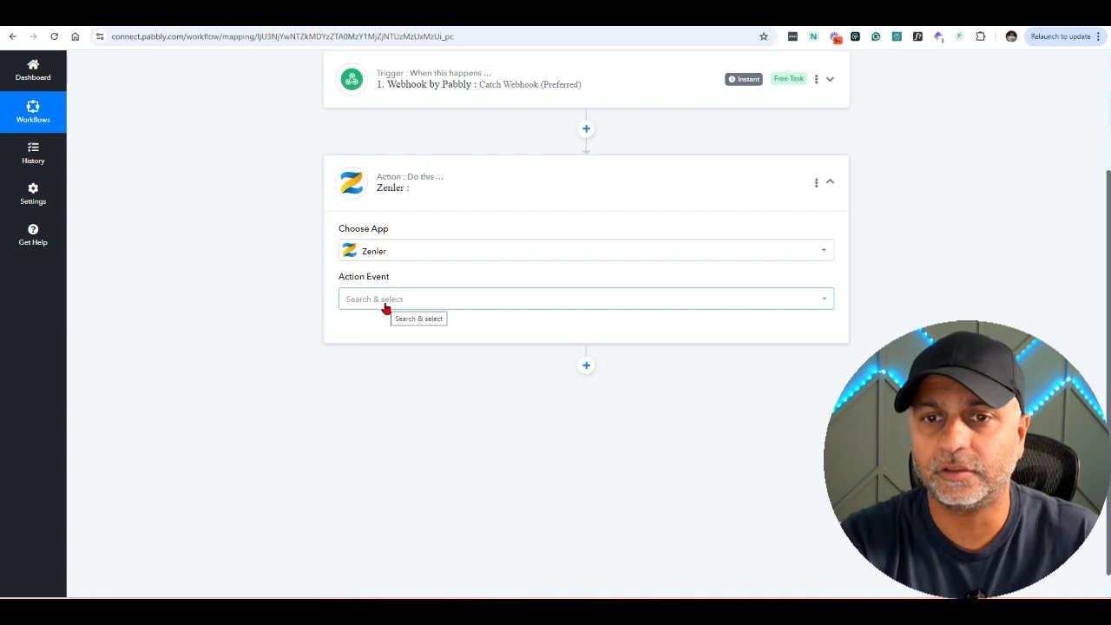
click(385, 305)
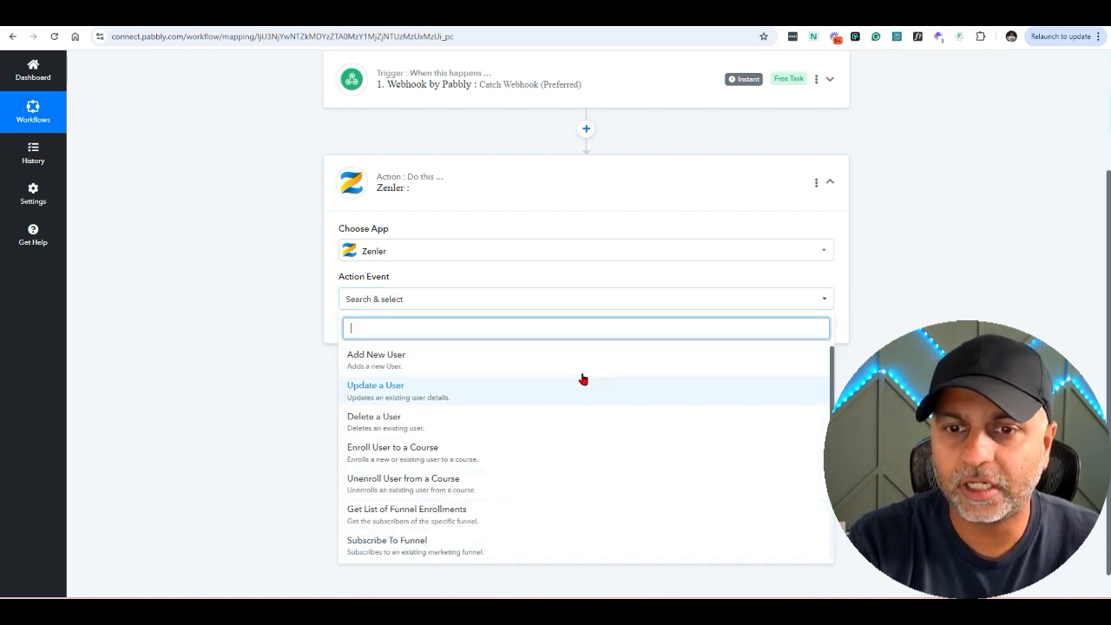
click(461, 458)
- Connect the Zenler action through the existing Getnzlr School connection and save it
click(382, 330)
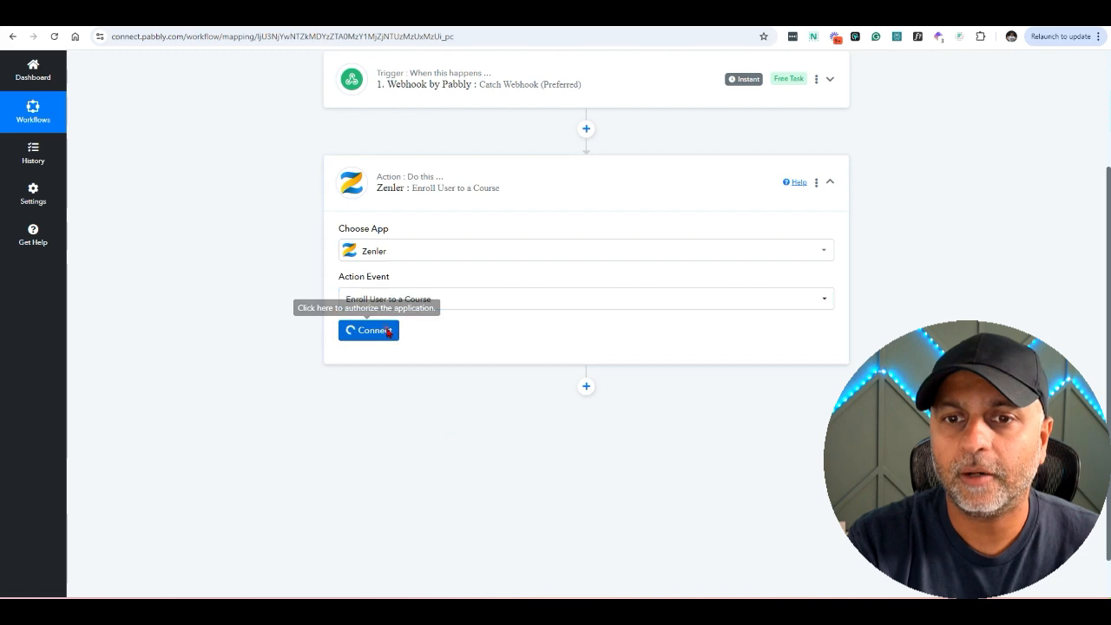
click(620, 298)
click(607, 451)
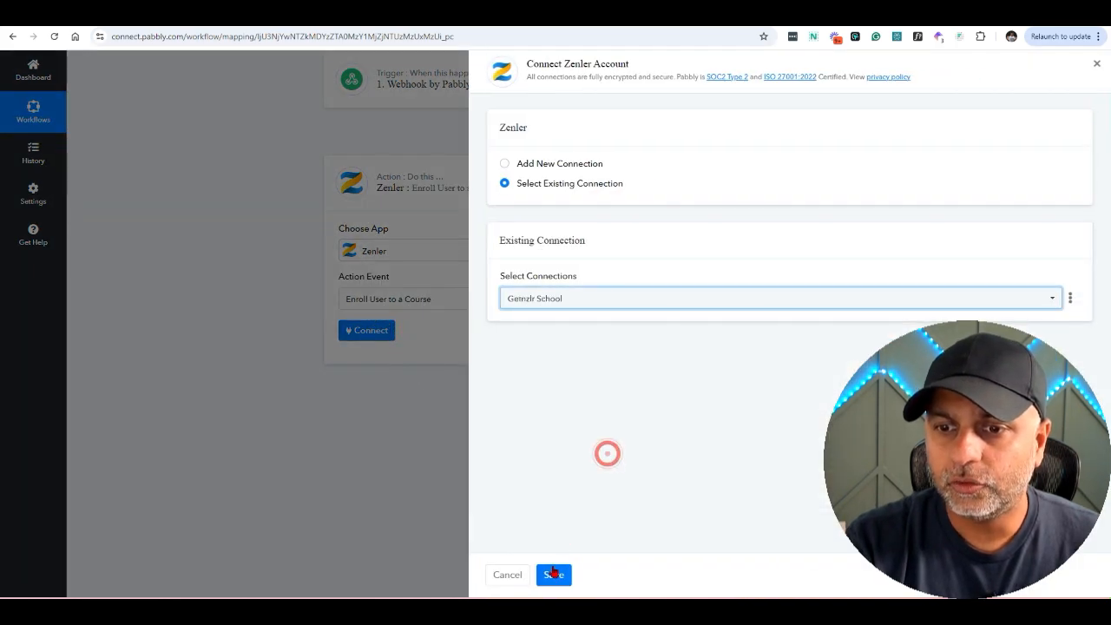
click(552, 575)
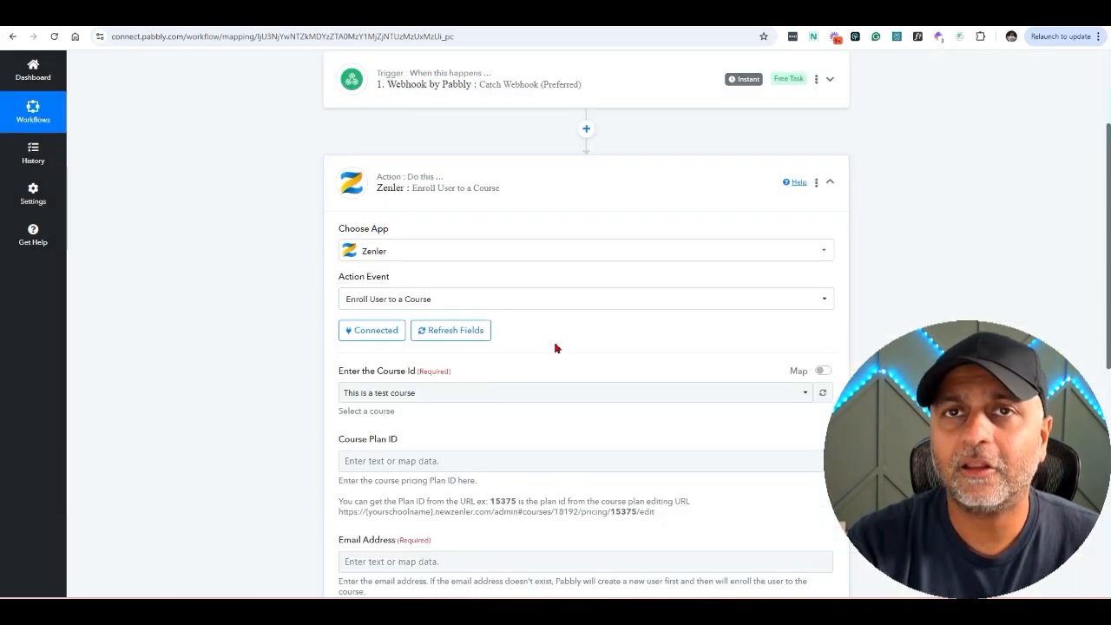
- Choose ChatGPT Unleashed: Taking Your Chatbot to the Next Level as the enrollment course
scroll(556, 341, down, 2)
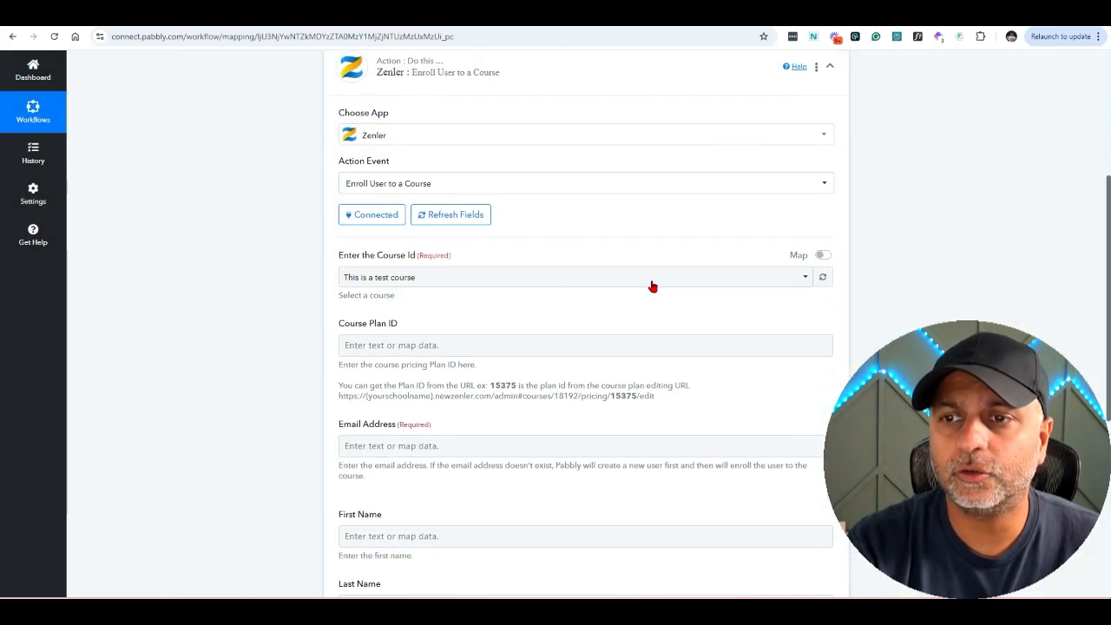
click(457, 278)
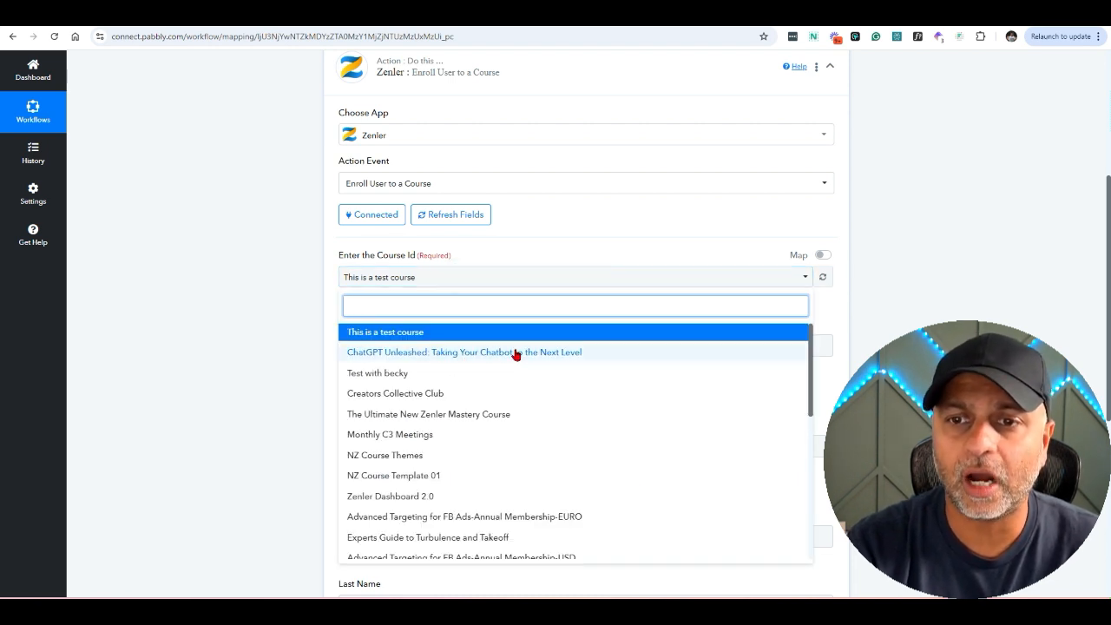
click(462, 352)
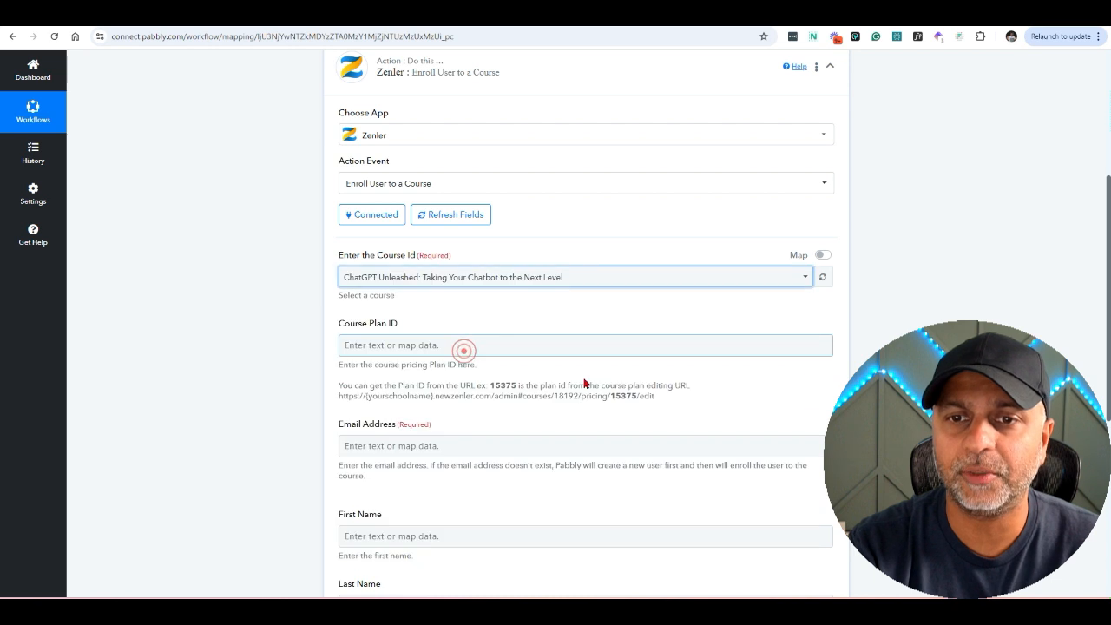
- Map the action's Email Address to the Email value from the Catch Webhook step
scroll(766, 248, down, 2)
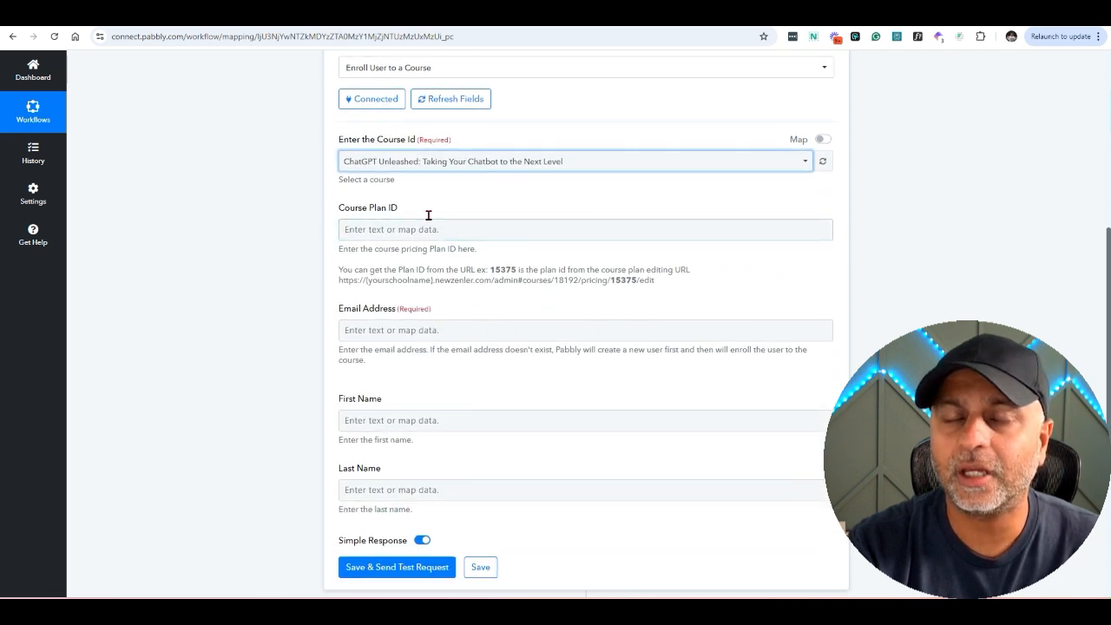
click(484, 330)
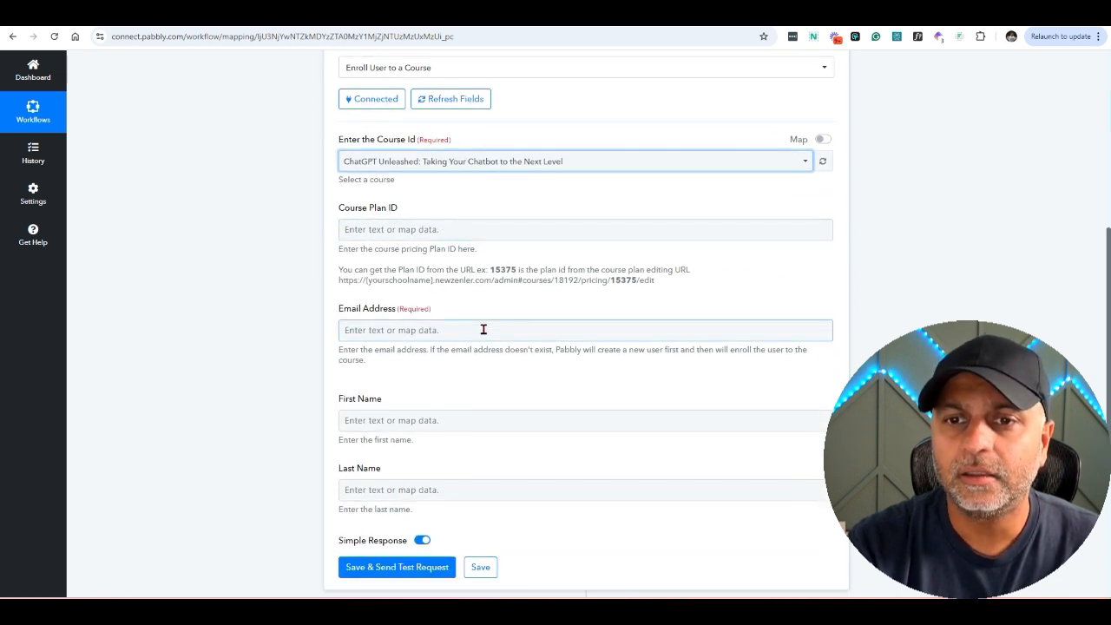
click(484, 330)
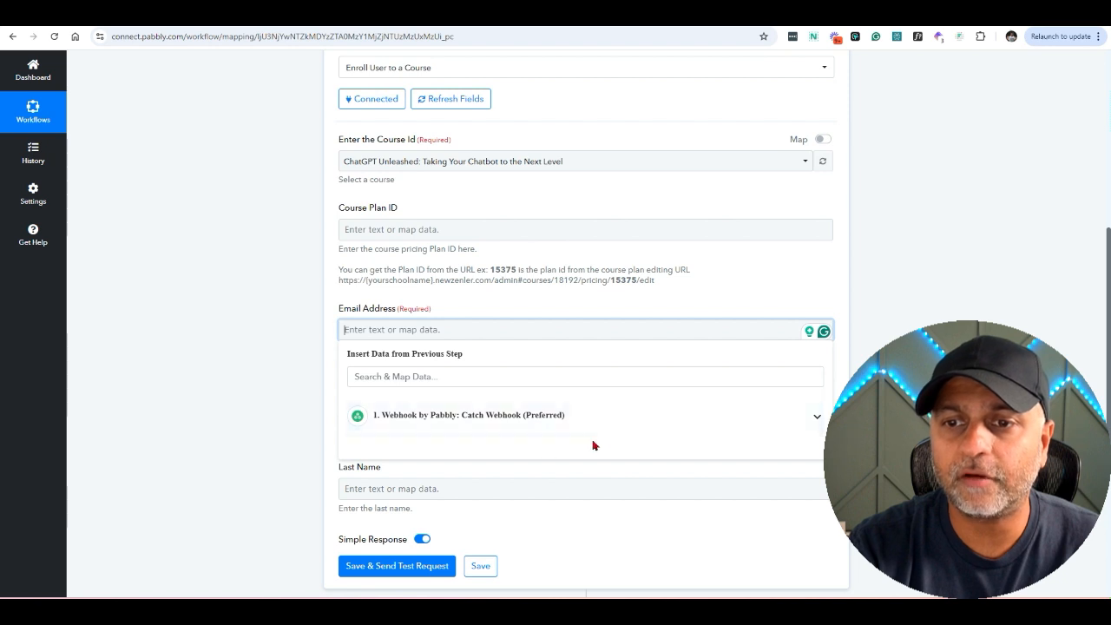
click(663, 430)
scroll(665, 429, down, 2)
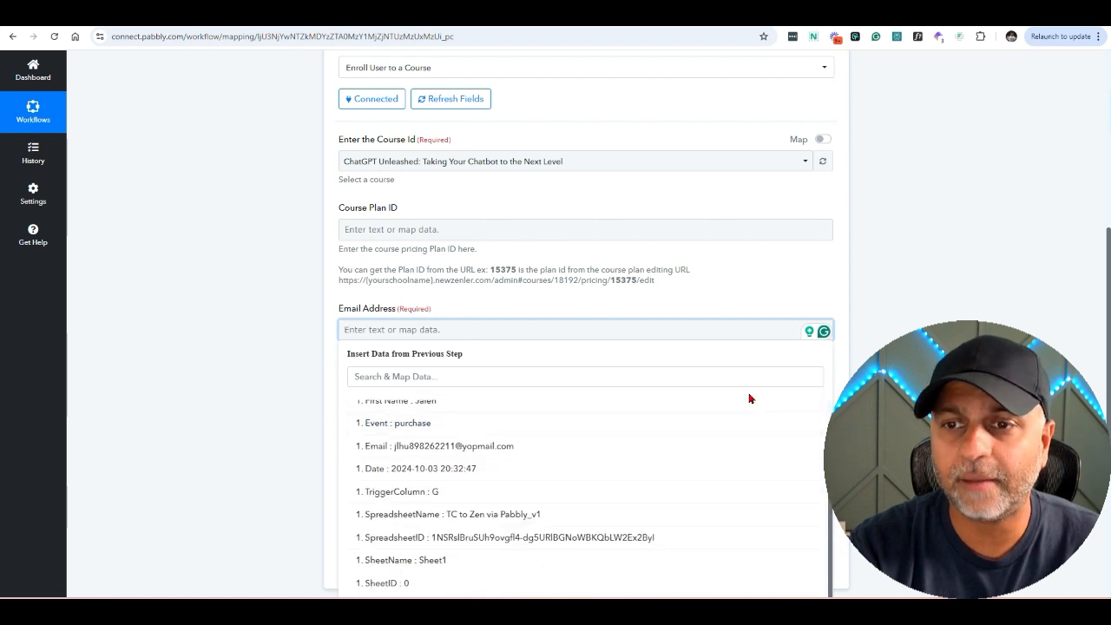
scroll(751, 398, down, 2)
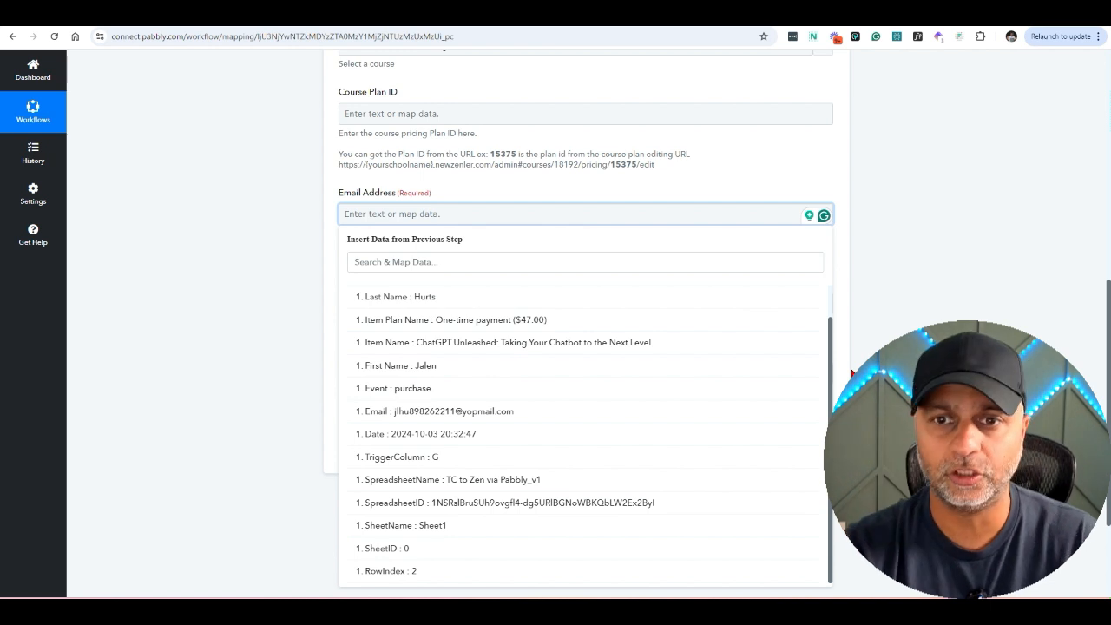
click(493, 420)
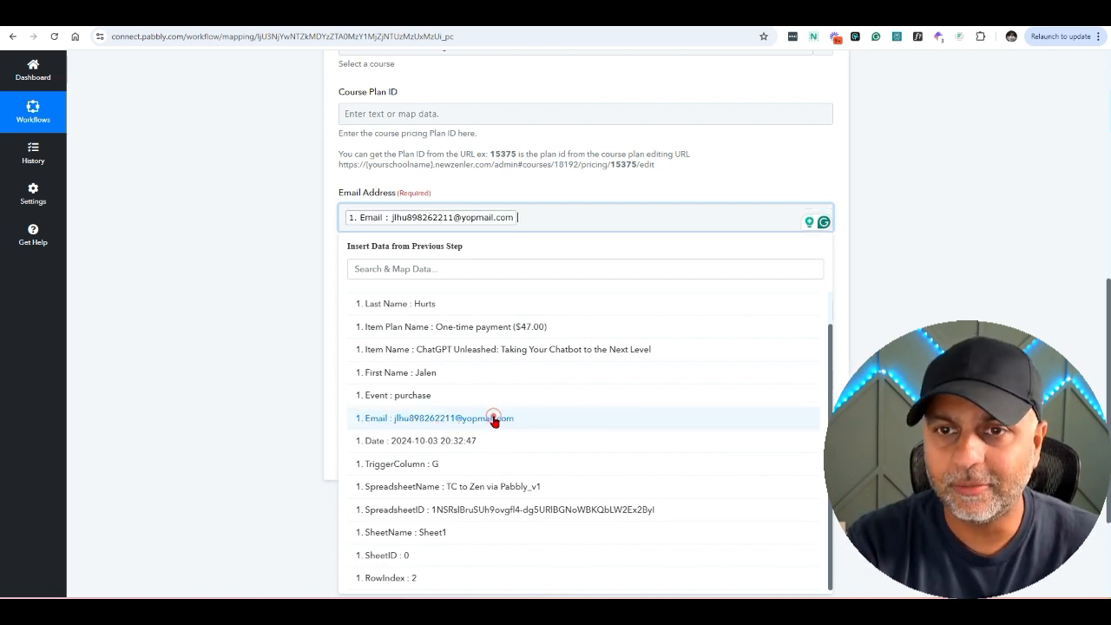
click(839, 253)
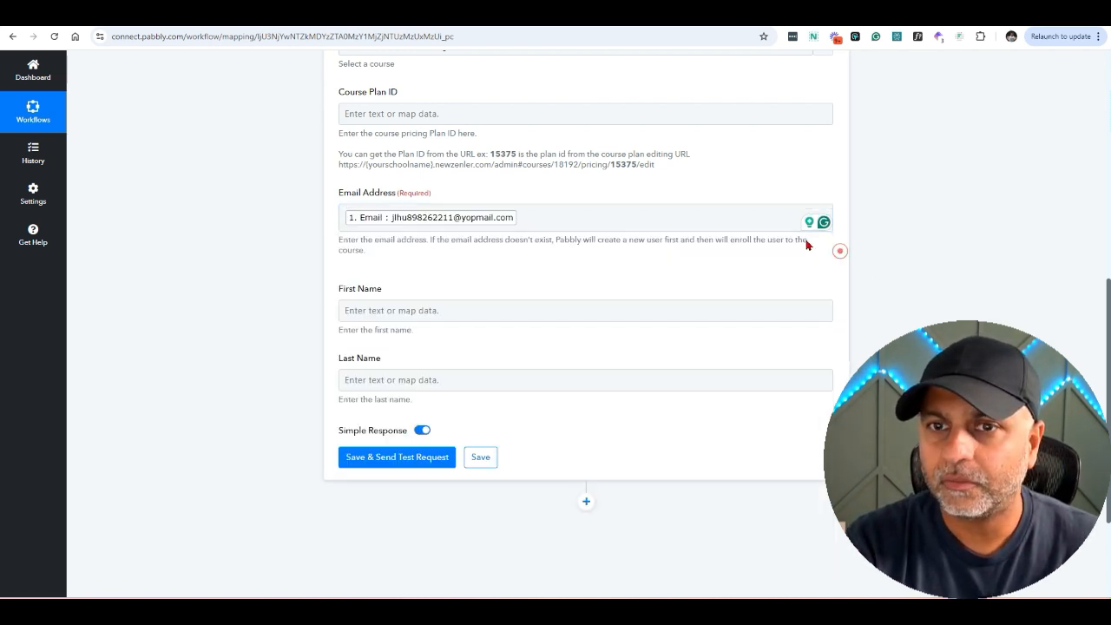
click(570, 223)
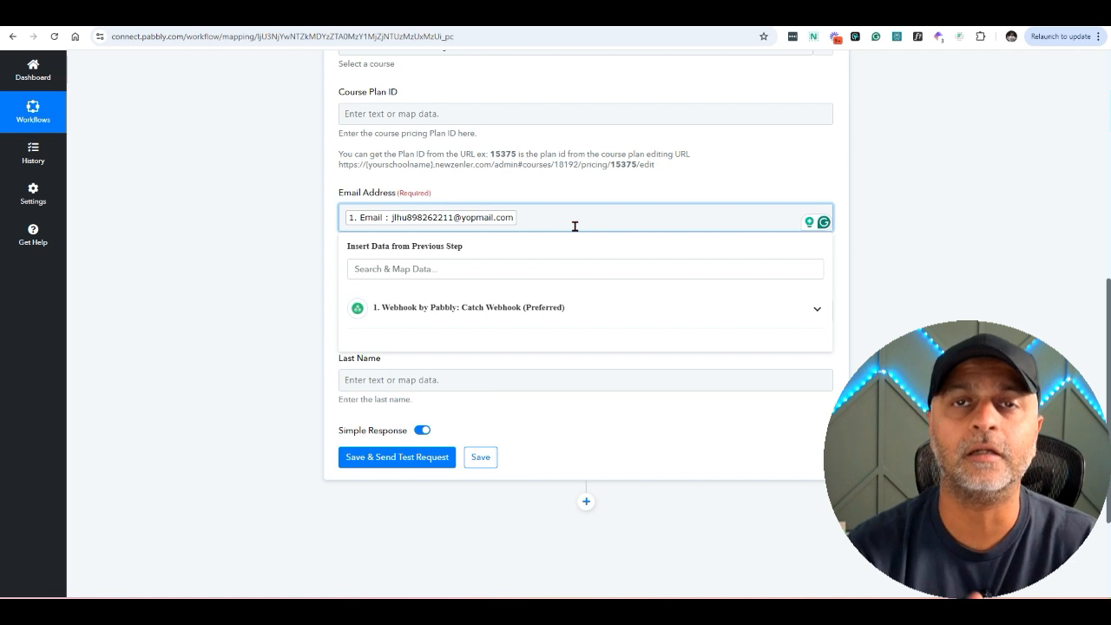
click(583, 199)
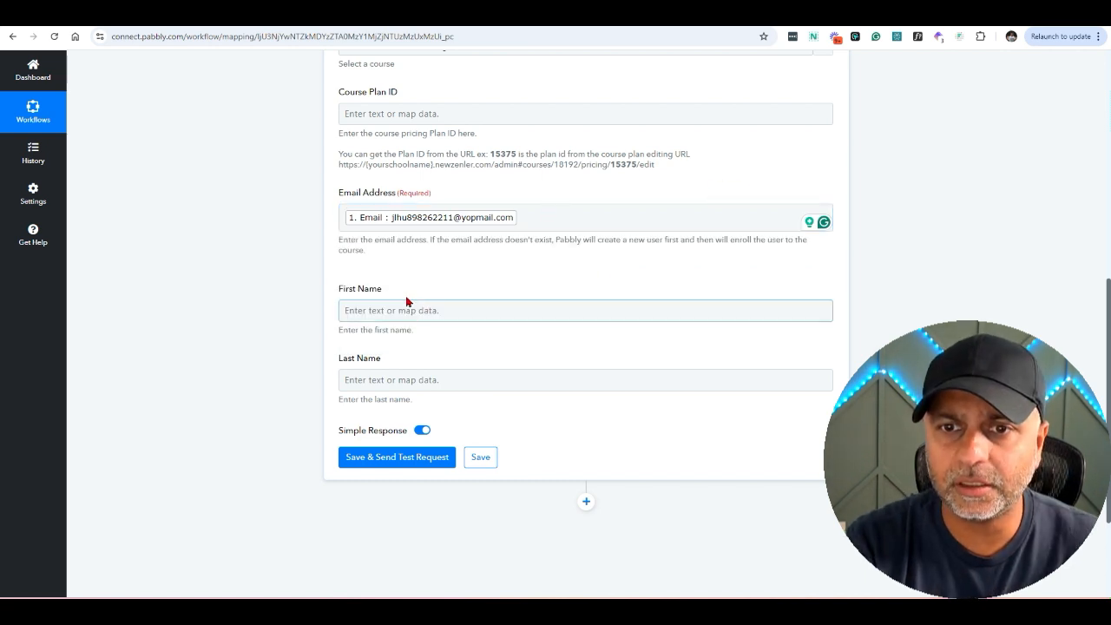
- Map the action's First Name to the First Name value from the Catch Webhook step
scroll(388, 297, down, 1)
scroll(388, 297, down, 1)
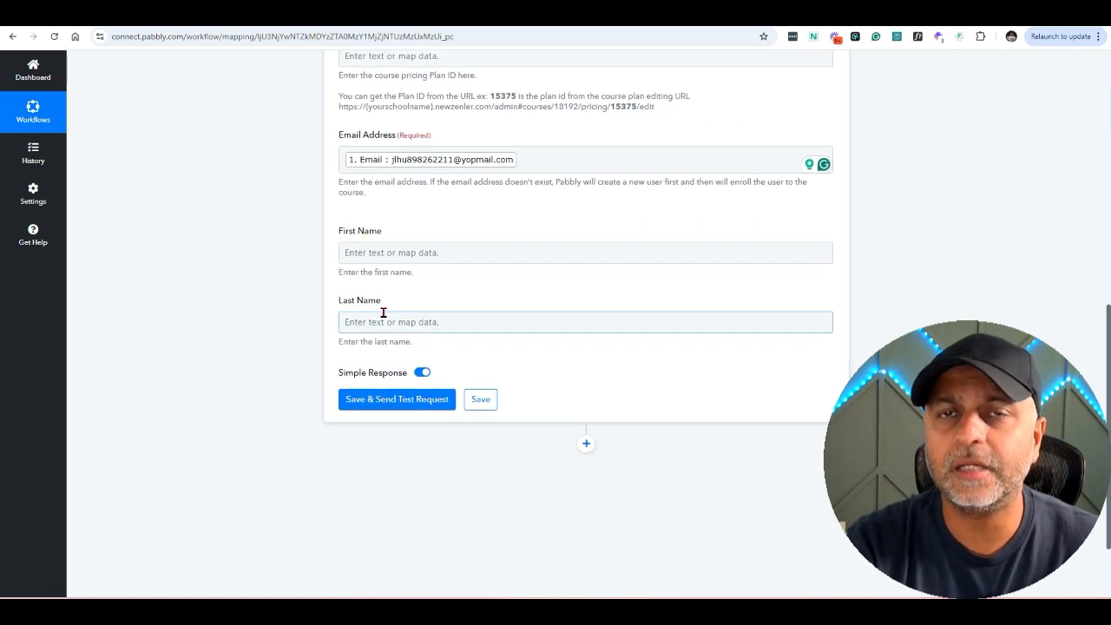
click(382, 259)
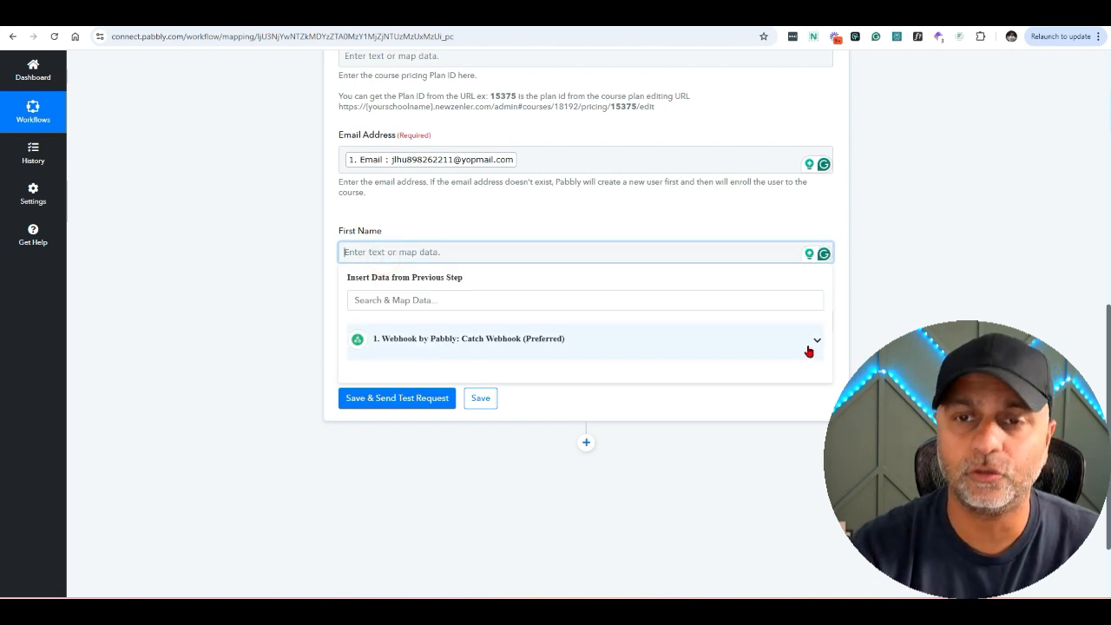
click(633, 343)
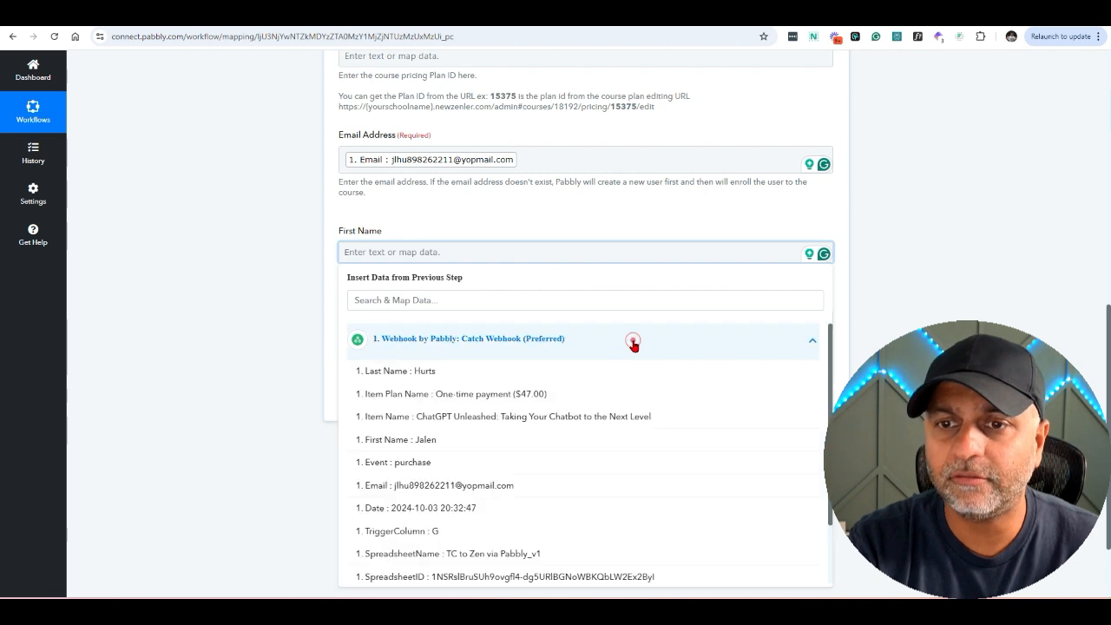
click(405, 442)
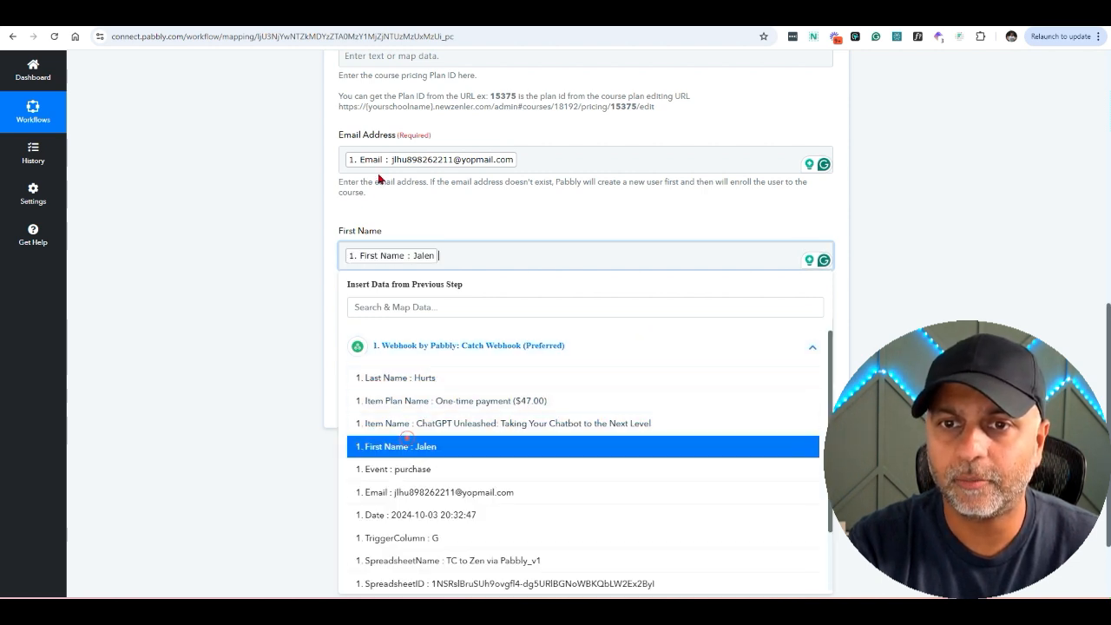
click(361, 219)
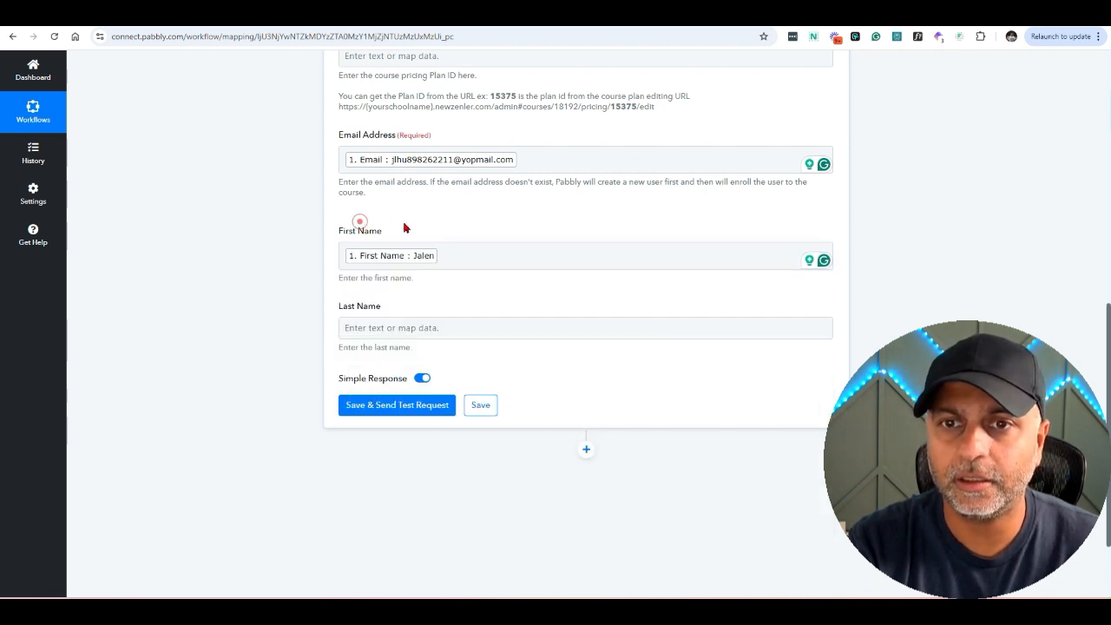
- Map the action's Last Name to the Last Name value from the Catch Webhook step
click(364, 333)
click(488, 420)
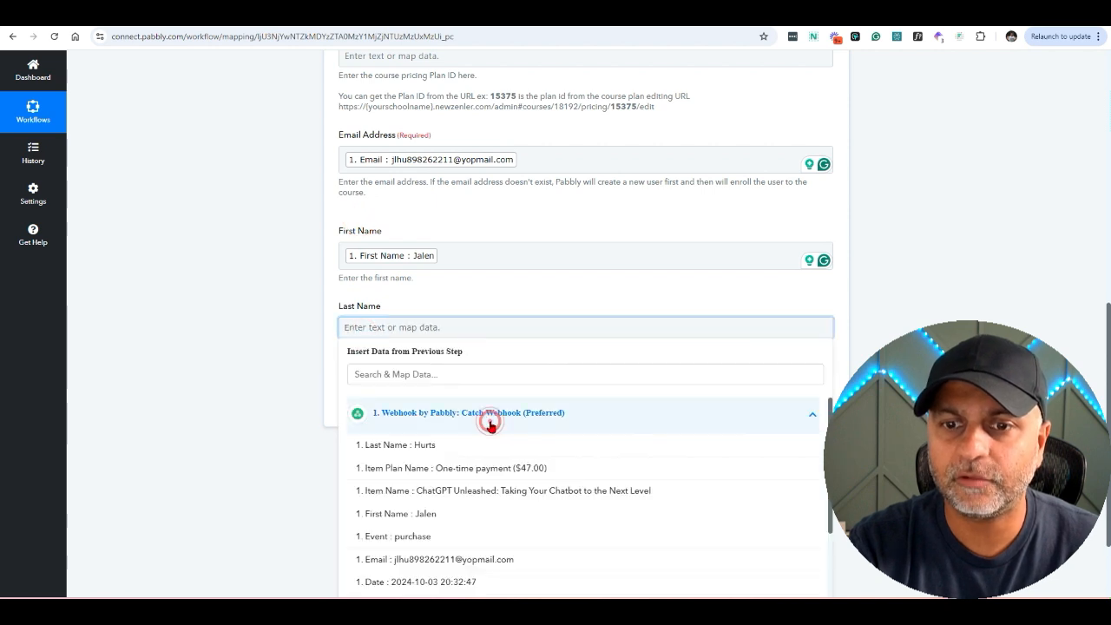
click(389, 446)
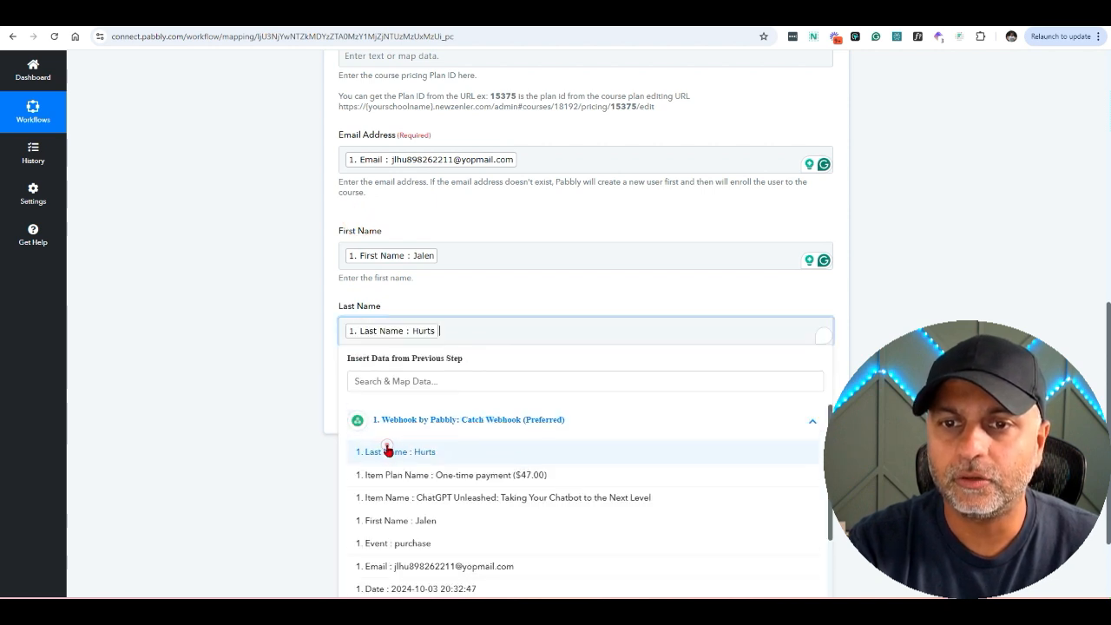
click(783, 307)
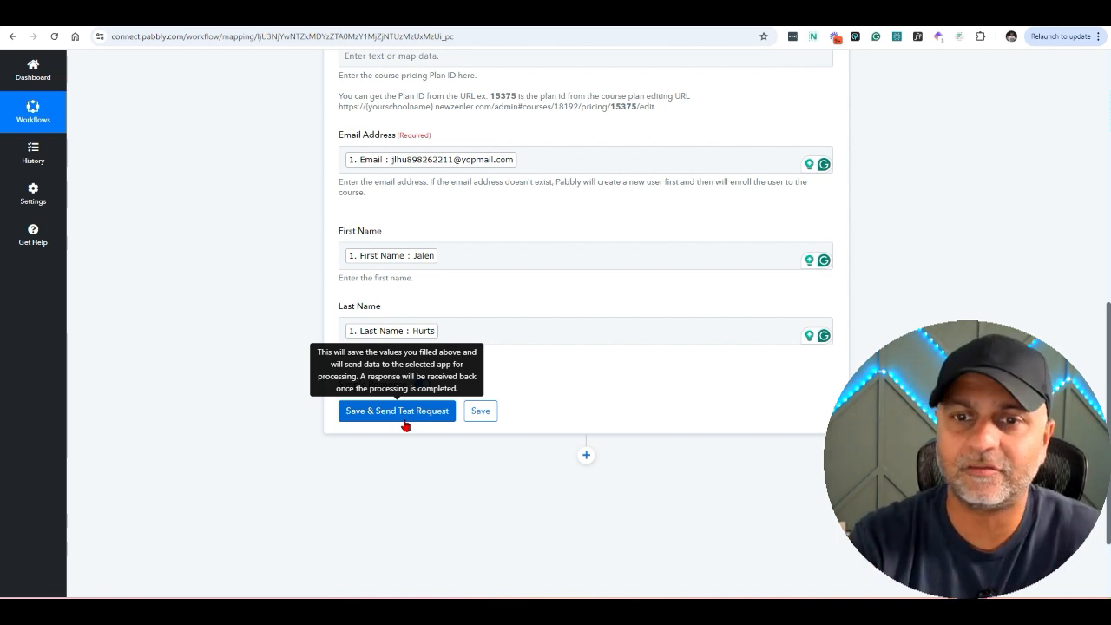
- Save the Zenler enrollment action, send a test request, and check the Data message in the received response
click(405, 425)
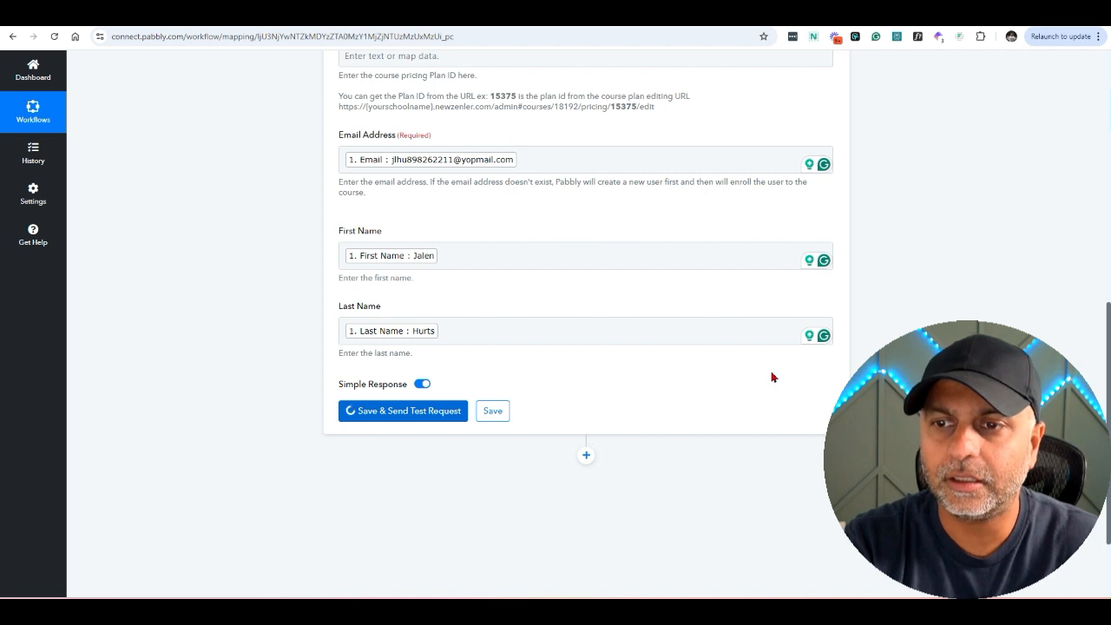
scroll(771, 372, down, 1)
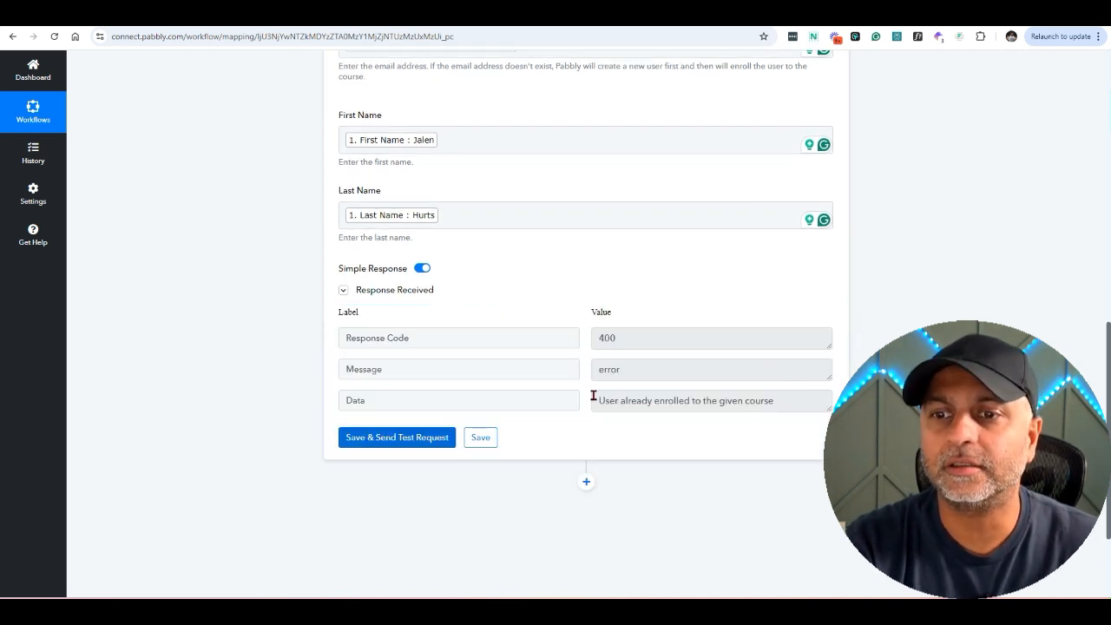
drag(593, 395, 789, 402)
click(720, 453)
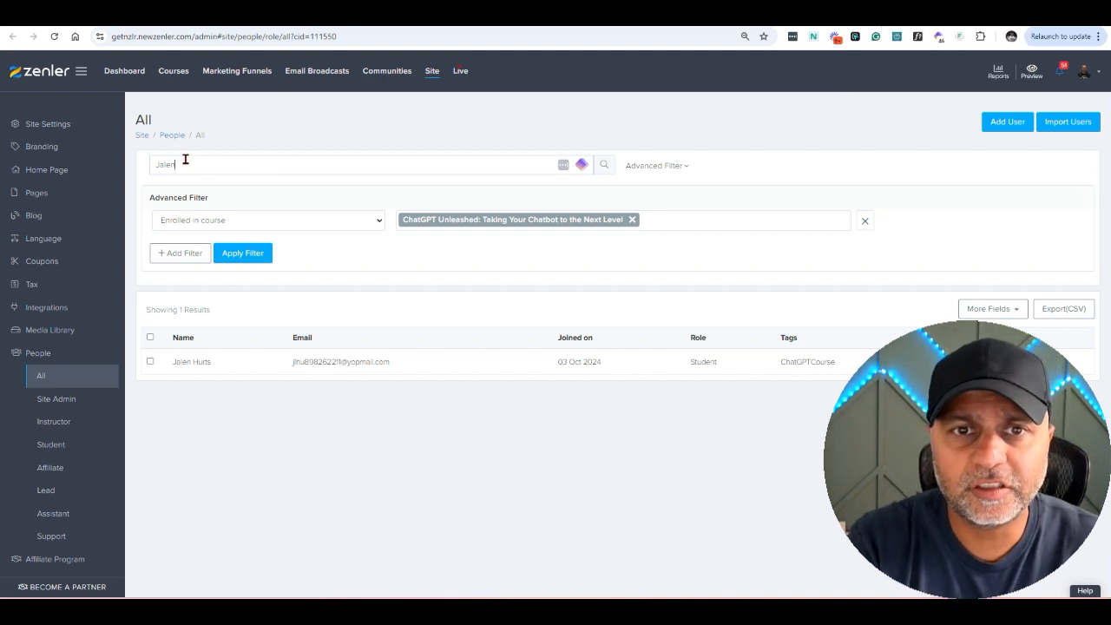
- In Zenler's admin site, review the test student's email, role, profile tags, enrolled courses and enrollment activity
drag(288, 367, 390, 372)
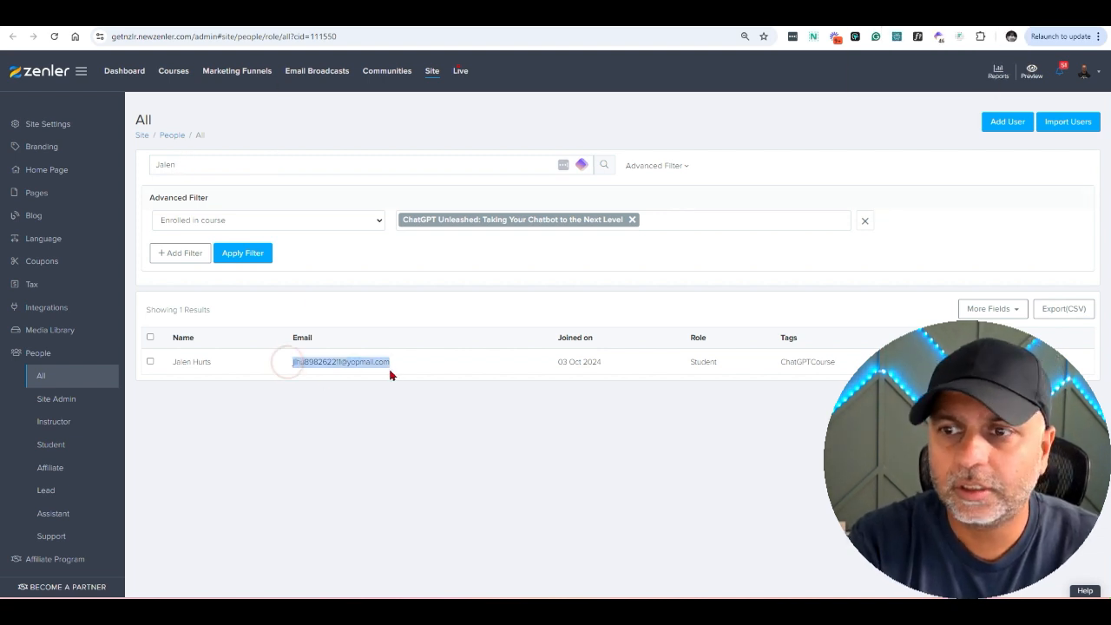
drag(682, 363, 721, 367)
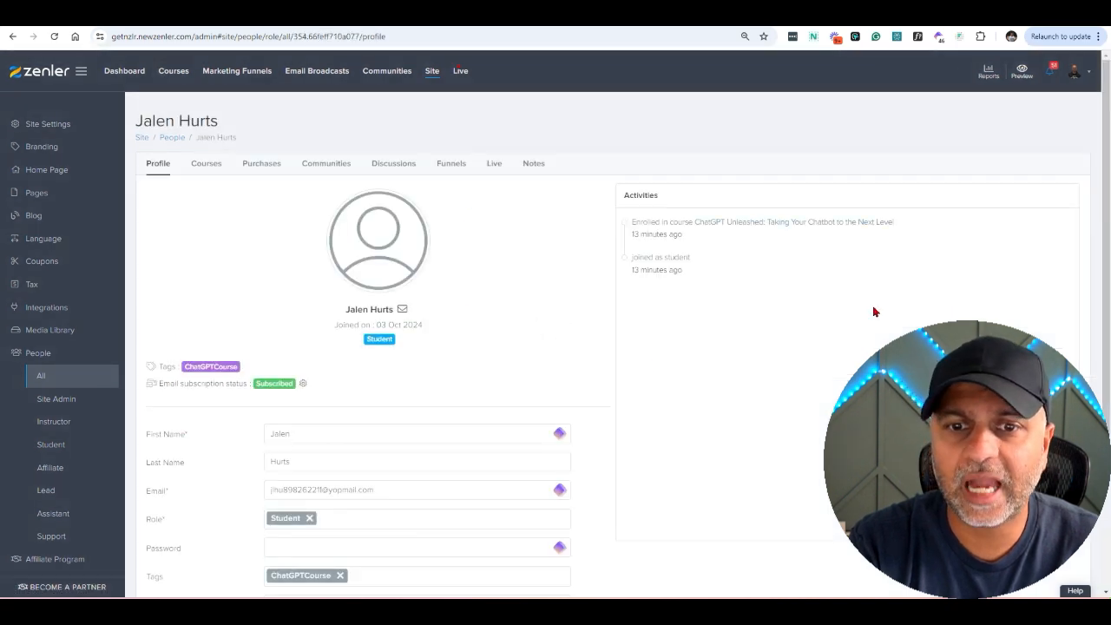
scroll(873, 313, down, 3)
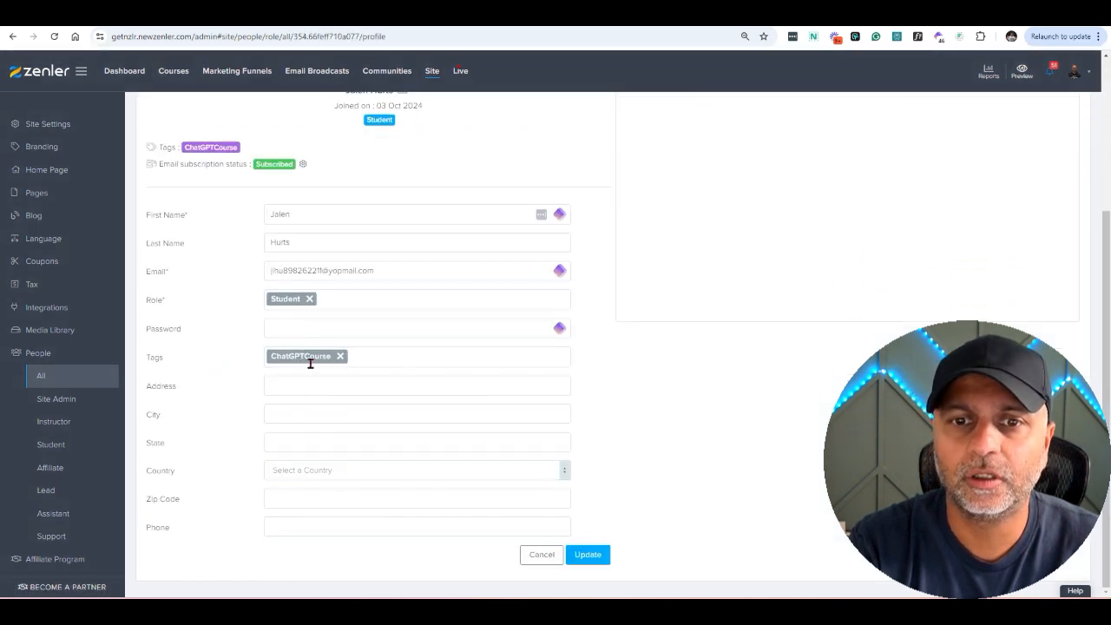
scroll(297, 415, up, 3)
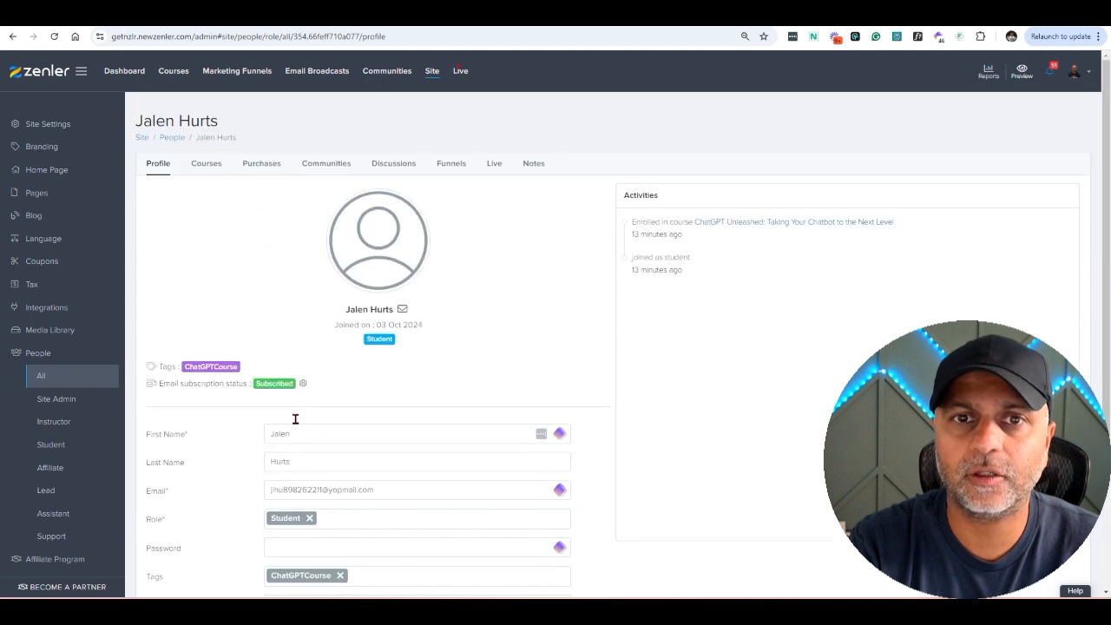
click(193, 166)
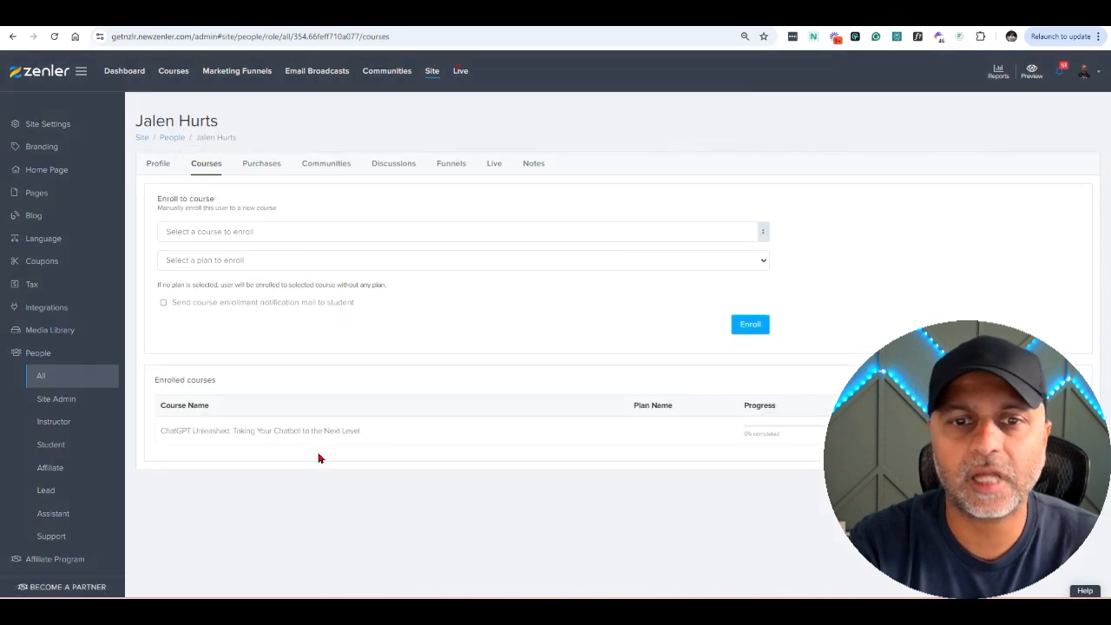
drag(157, 440, 362, 443)
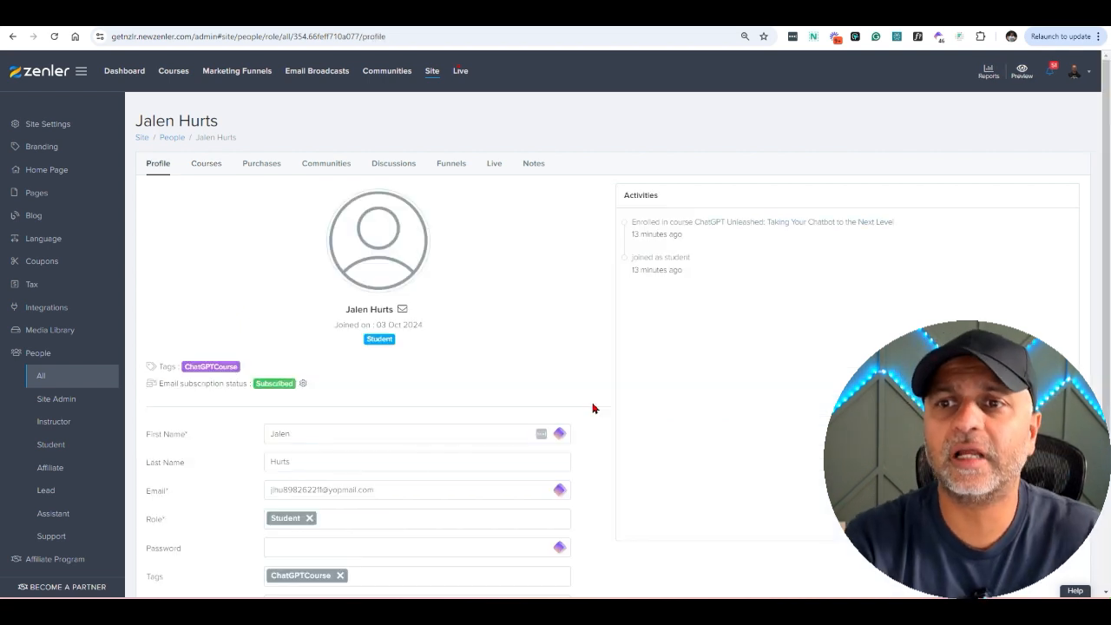
drag(714, 290, 634, 222)
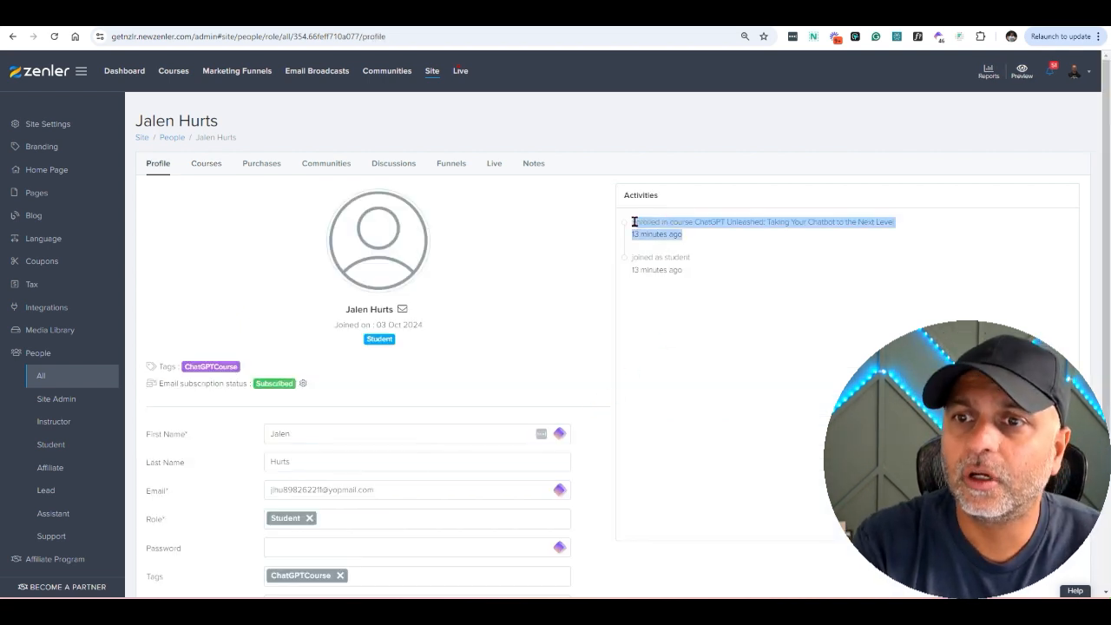
click(670, 269)
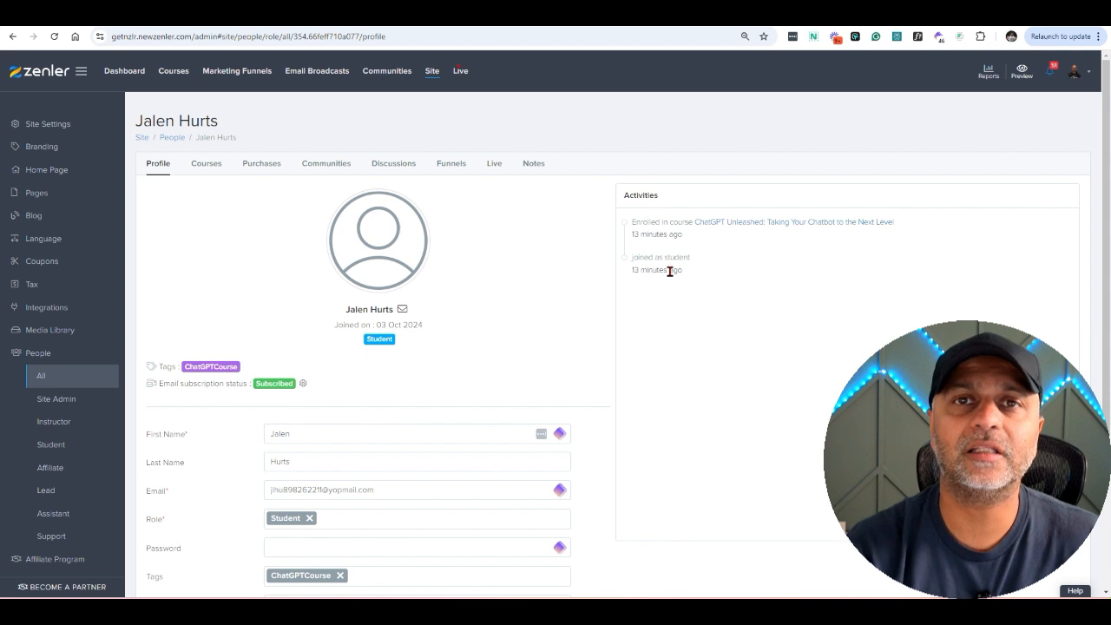